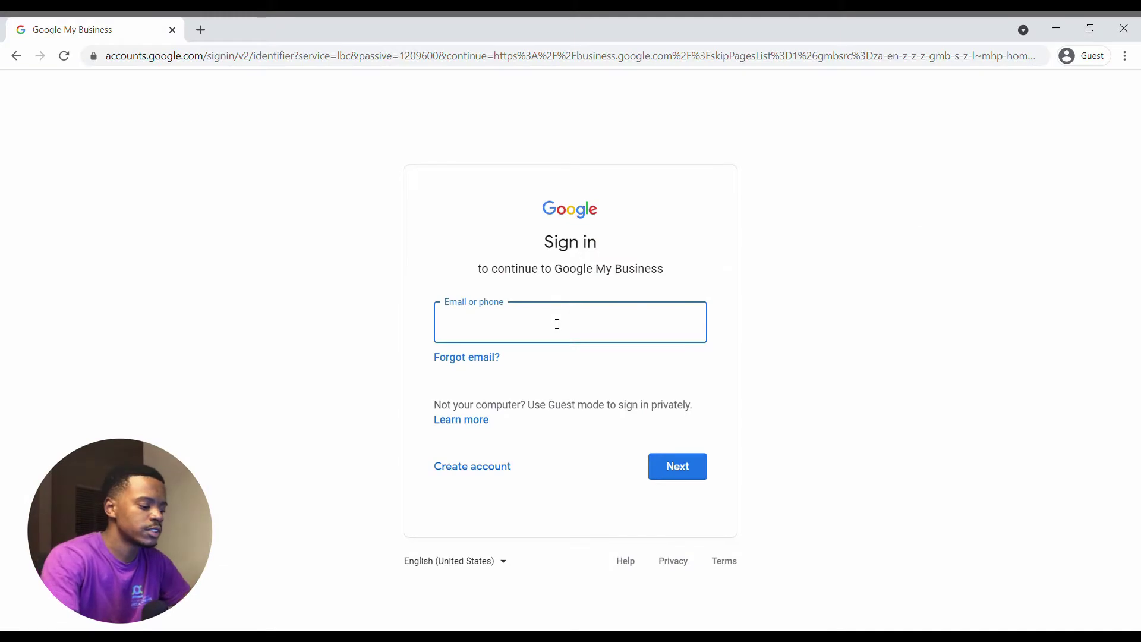
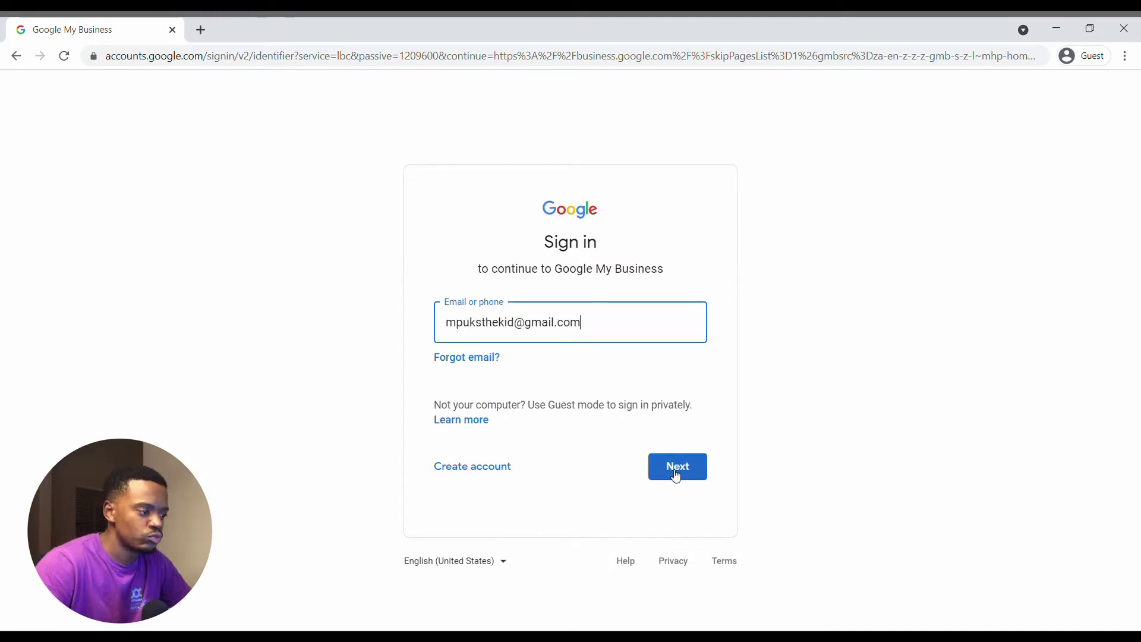
# Sign in with the account e-mail and password, then enter the 2-Step Verification code.
pyautogui.click(676, 475)
pyautogui.write('••••')
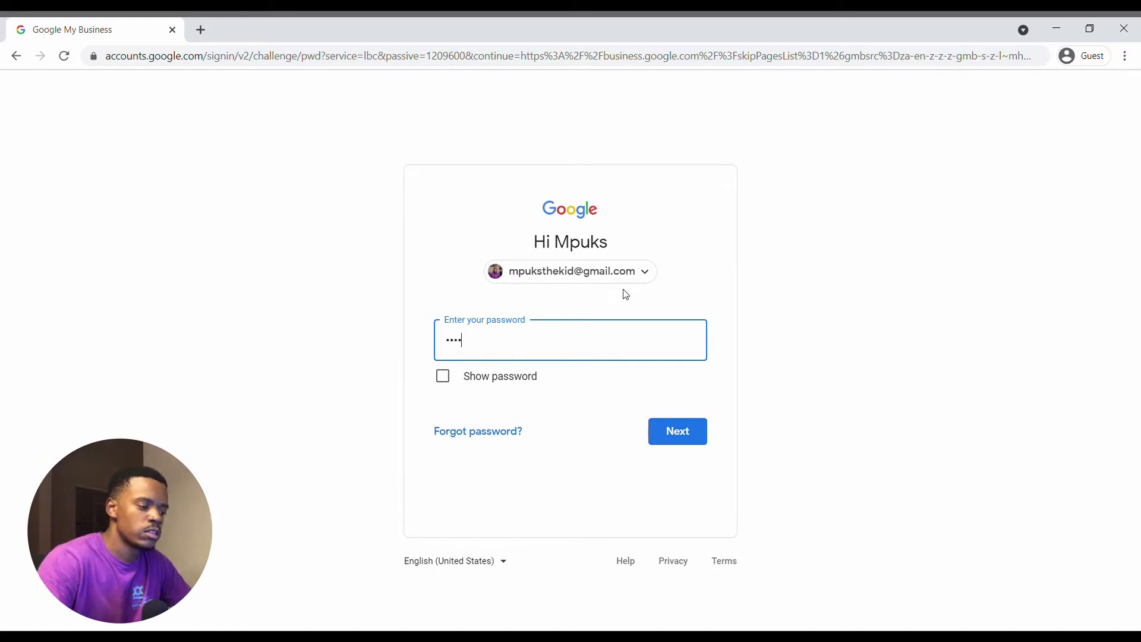
pyautogui.write('••••••••••••')
pyautogui.press('Return')
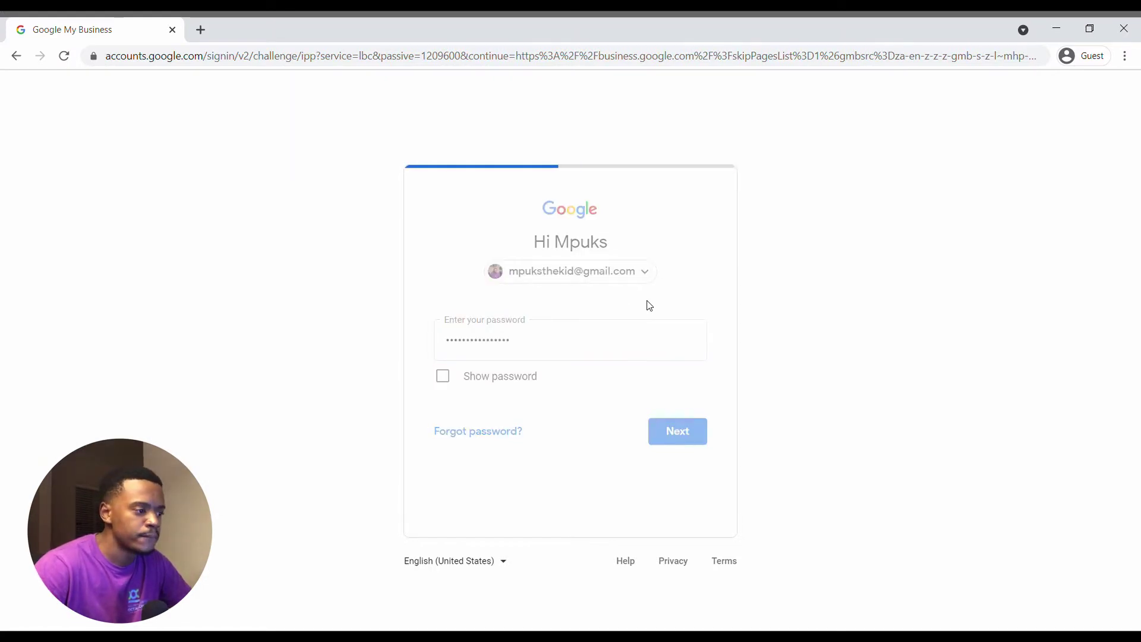
pyautogui.write('8')
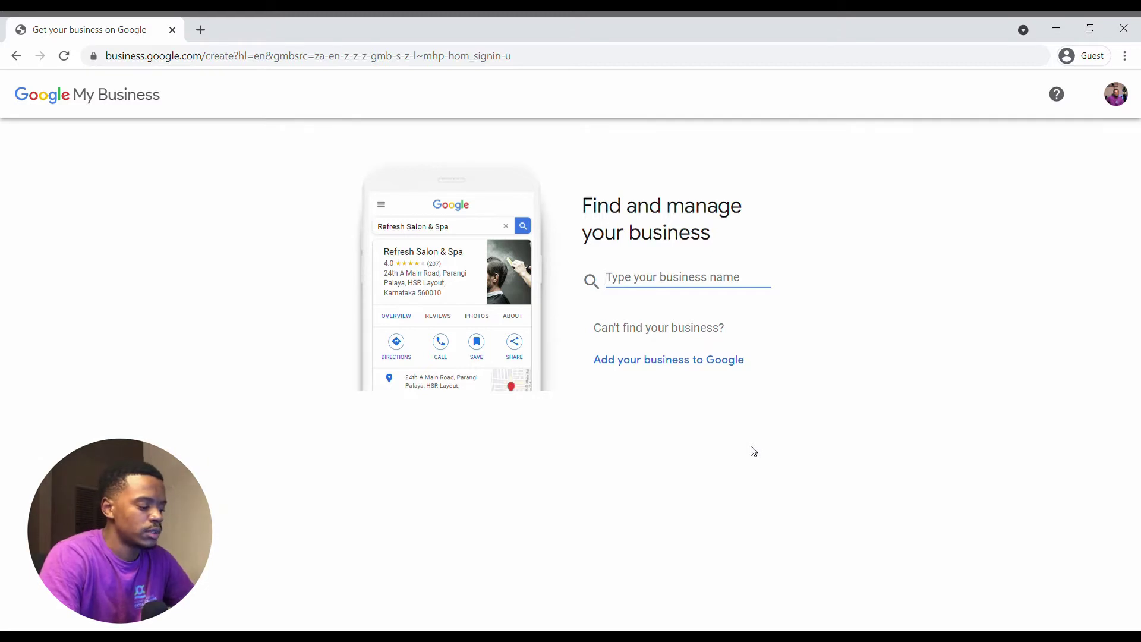
# Create a new business profile named 'Mpuks Digital Agency' from the name search.
pyautogui.write('Mpuks D')
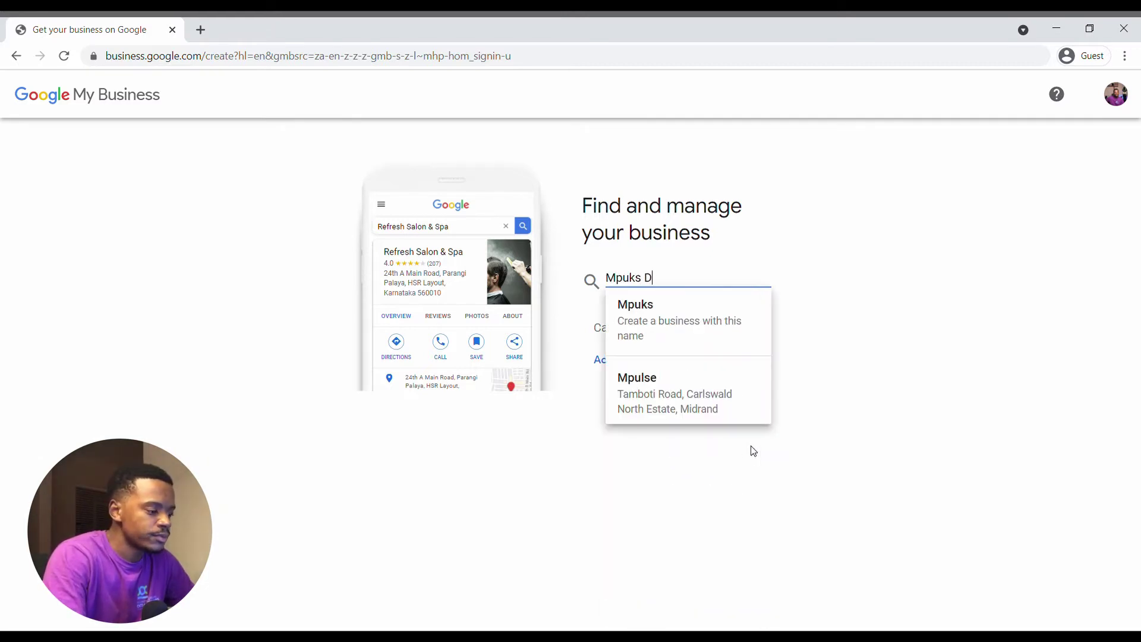
pyautogui.write('igital')
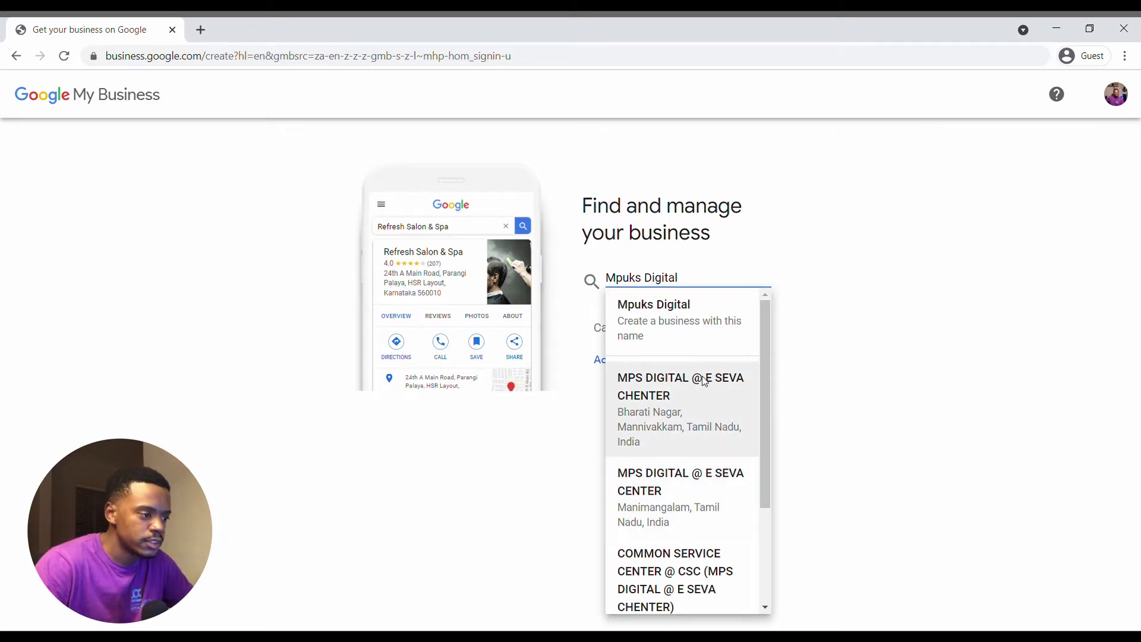
pyautogui.write(' Agency')
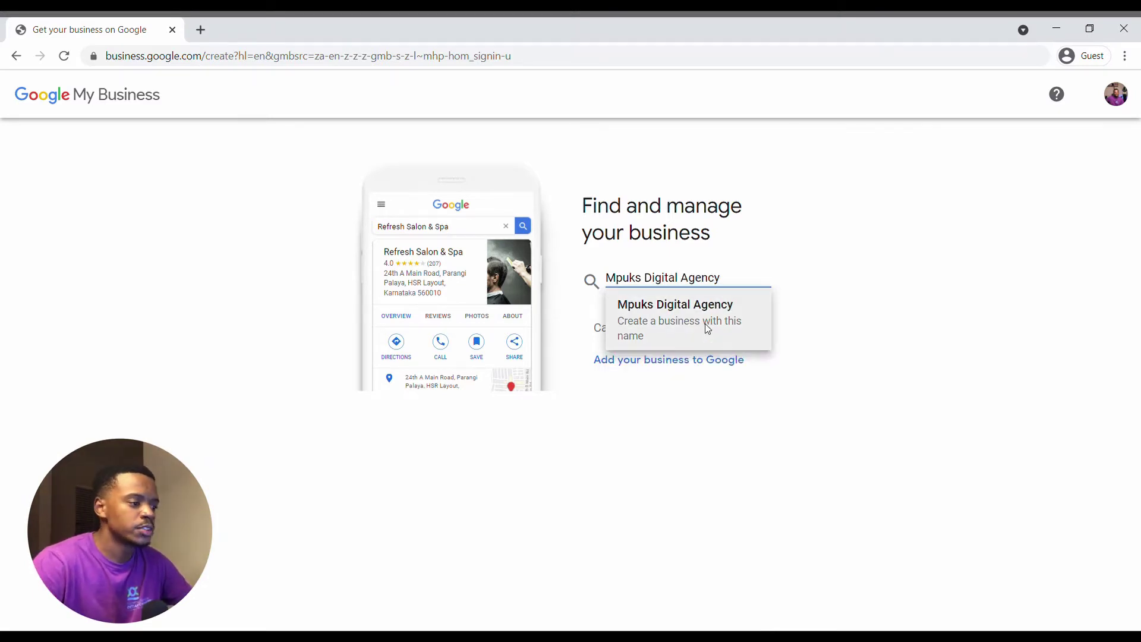
pyautogui.click(702, 335)
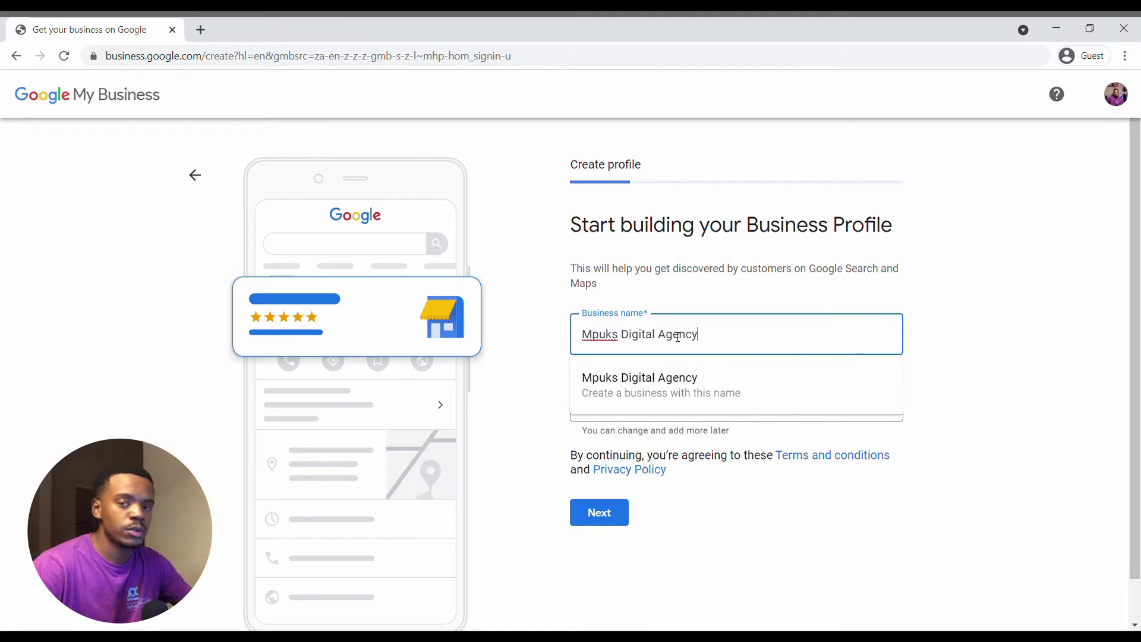
pyautogui.click(782, 571)
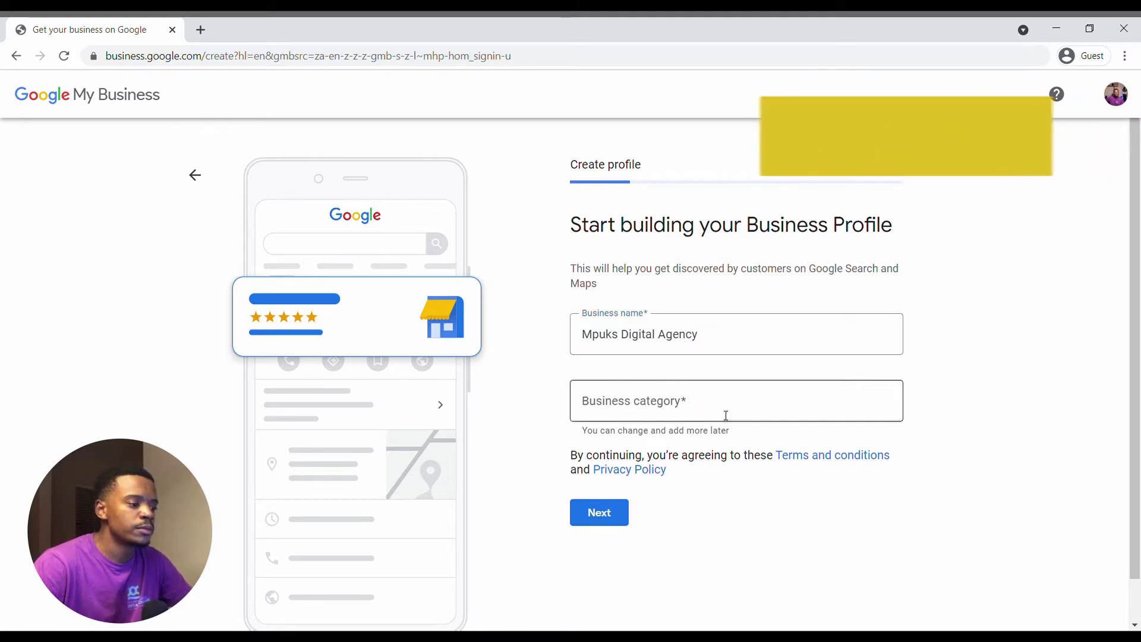
pyautogui.click(716, 350)
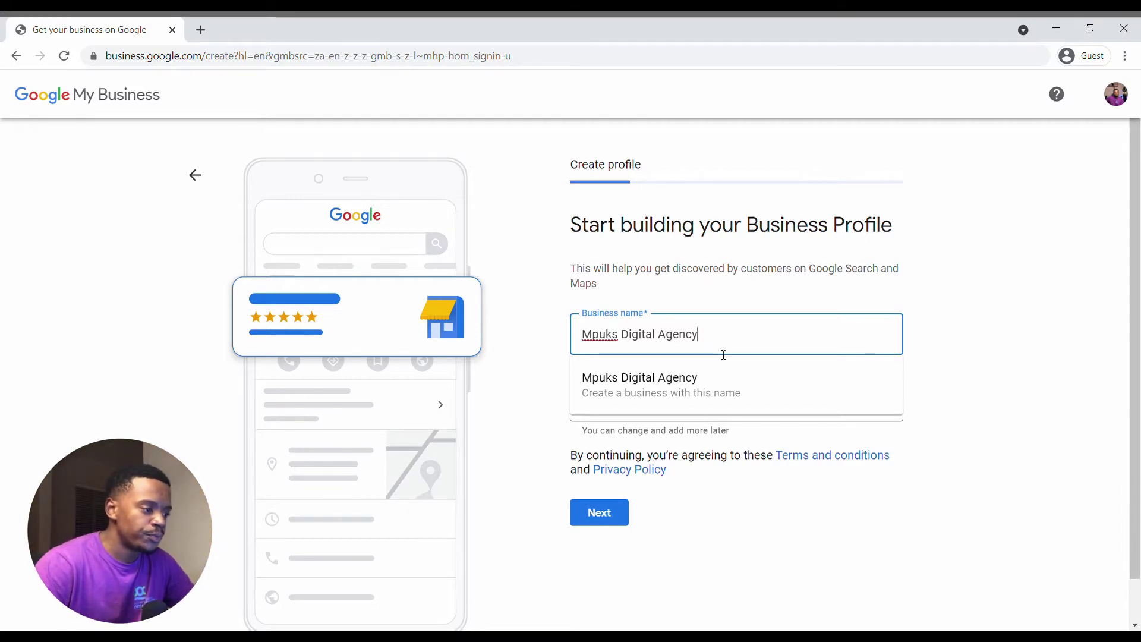
pyautogui.moveTo(707, 344); pyautogui.dragTo(622, 334)
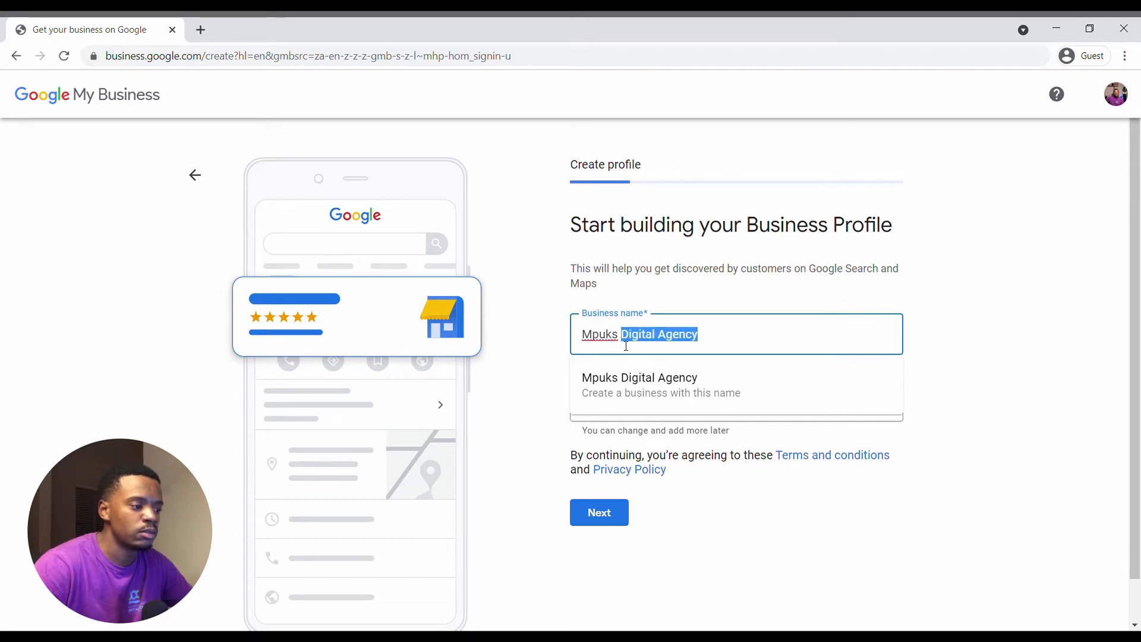
pyautogui.click(719, 383)
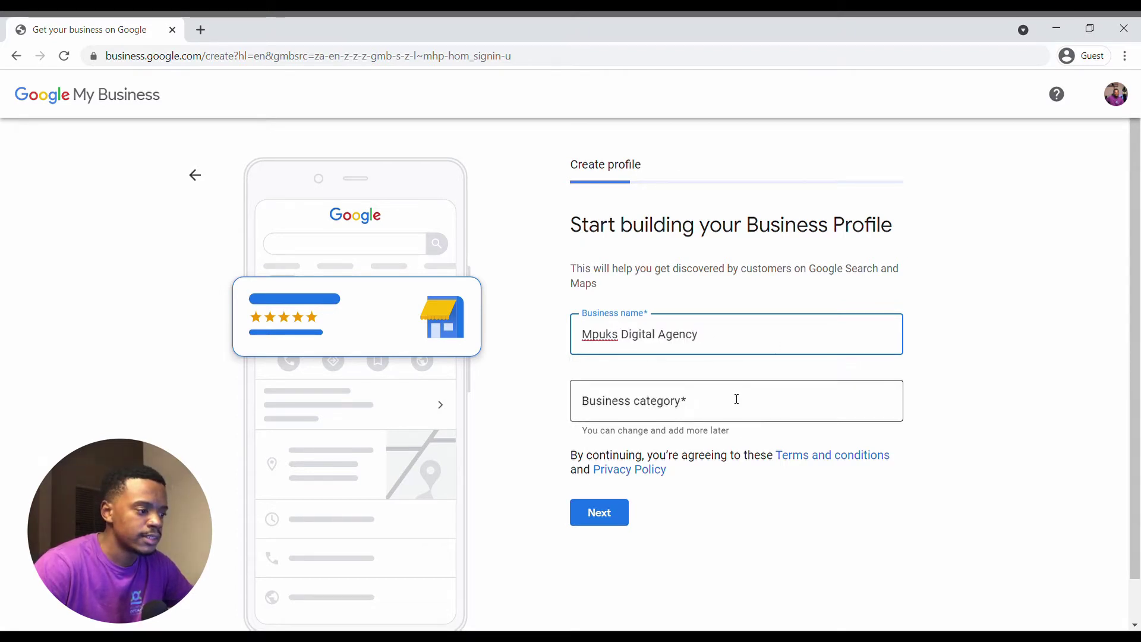
# Choose 'Marketing agency' as the business category and continue.
pyautogui.click(736, 400)
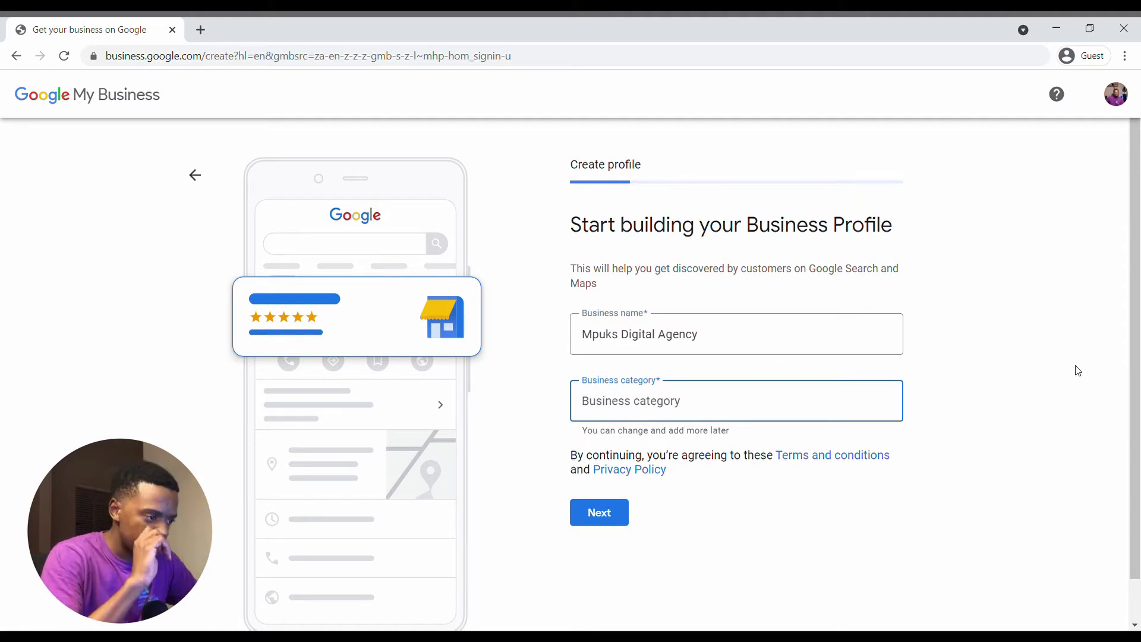
pyautogui.write('Gi')
pyautogui.press('BackSpace')
pyautogui.press('BackSpace')
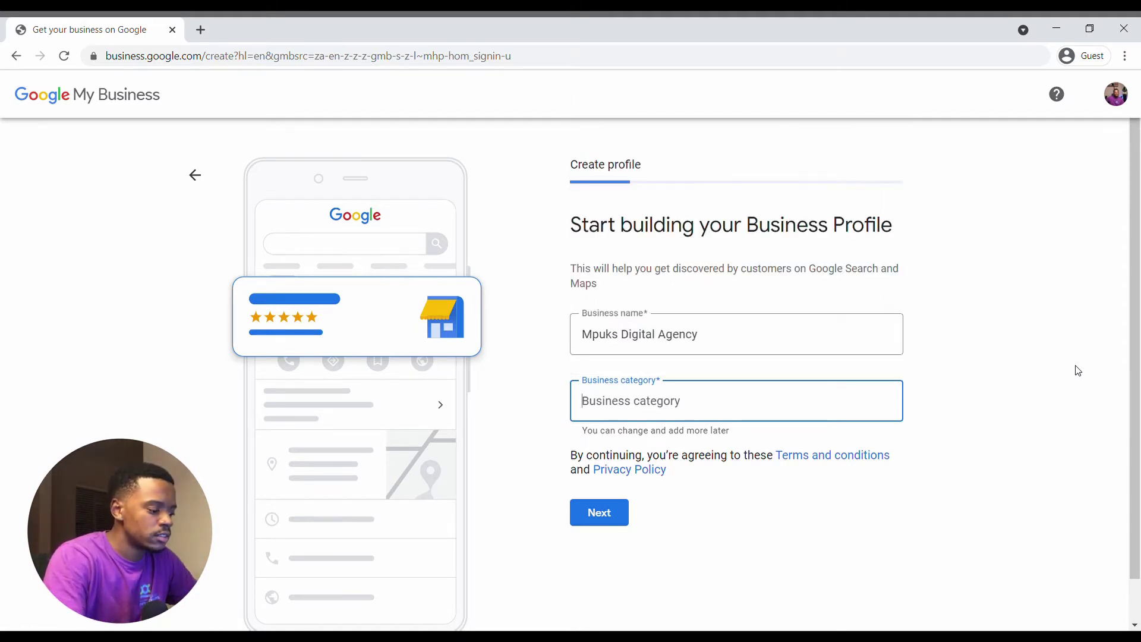
pyautogui.write('Digital ')
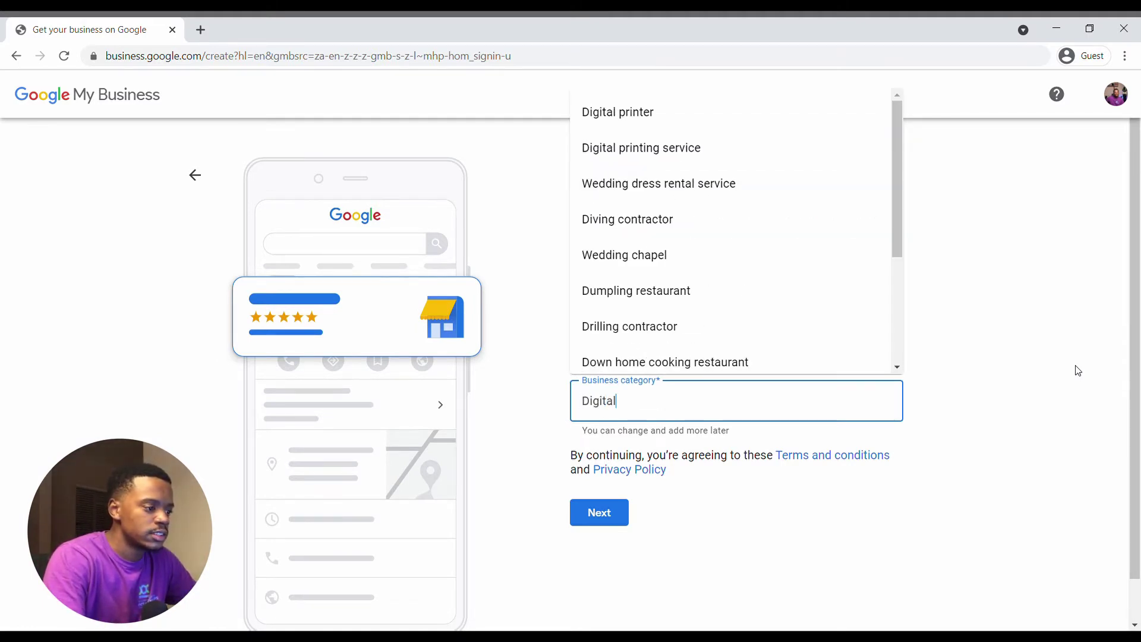
pyautogui.write('A')
pyautogui.press('BackSpace')
pyautogui.press('BackSpace')
pyautogui.press('BackSpace')
pyautogui.press('BackSpace')
pyautogui.press('BackSpace')
pyautogui.press('BackSpace')
pyautogui.press('BackSpace')
pyautogui.press('BackSpace')
pyautogui.press('BackSpace')
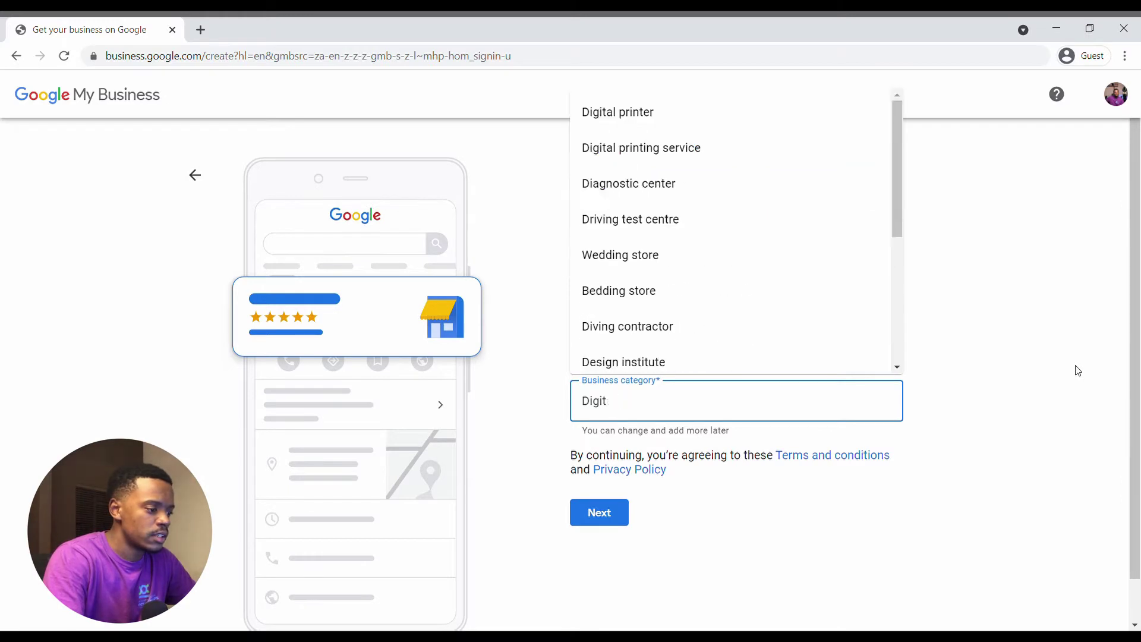
pyautogui.write('Mar')
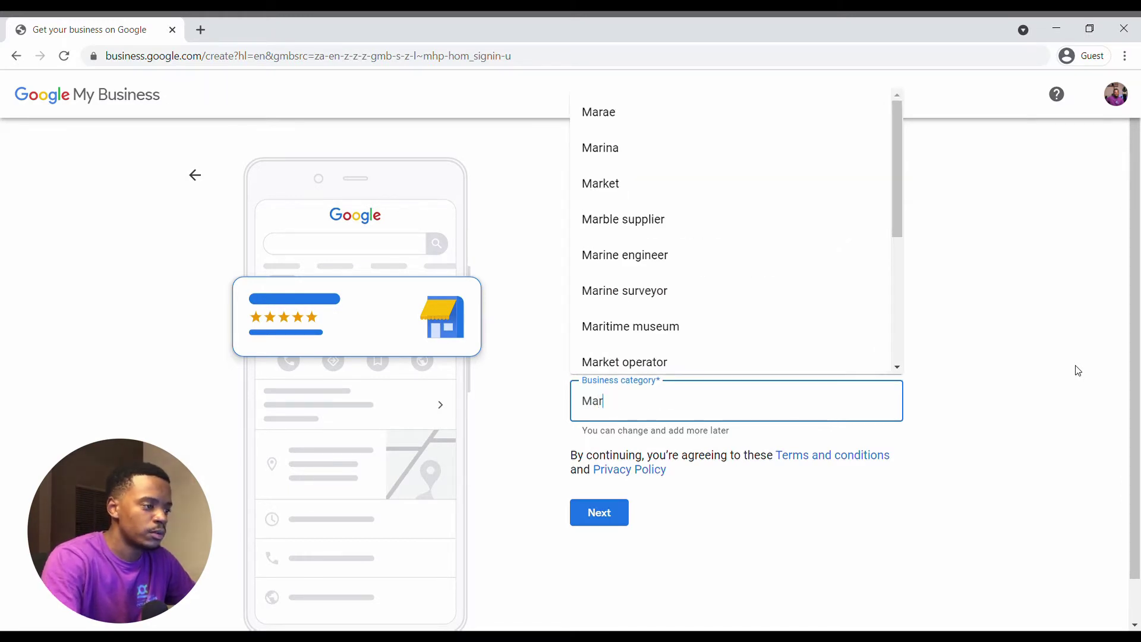
pyautogui.write('kertng')
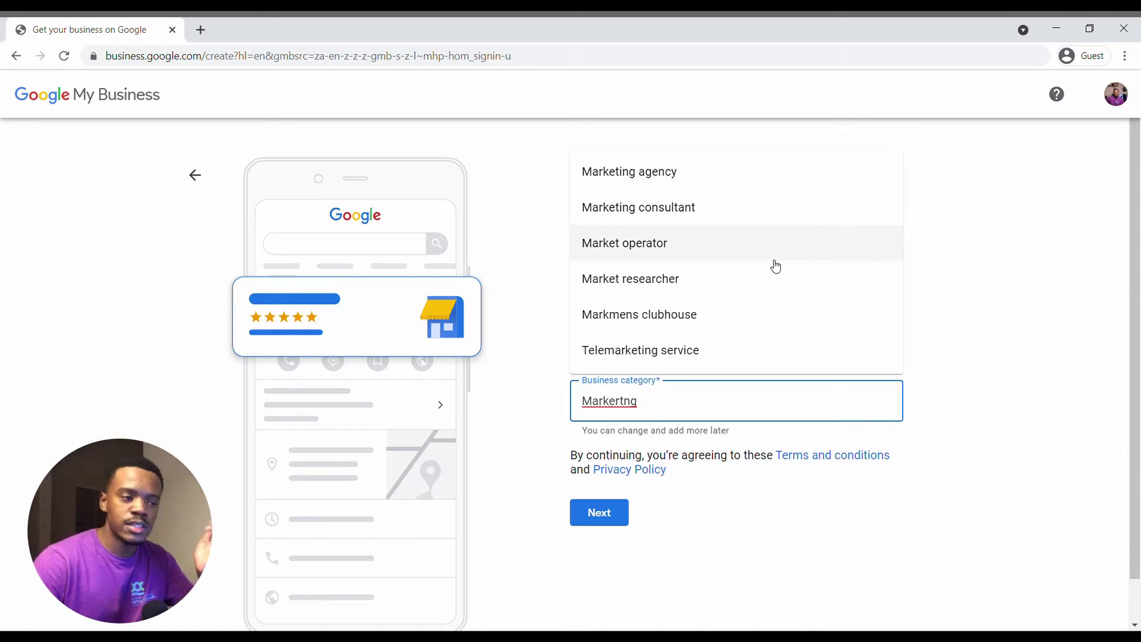
pyautogui.click(681, 180)
pyautogui.click(595, 517)
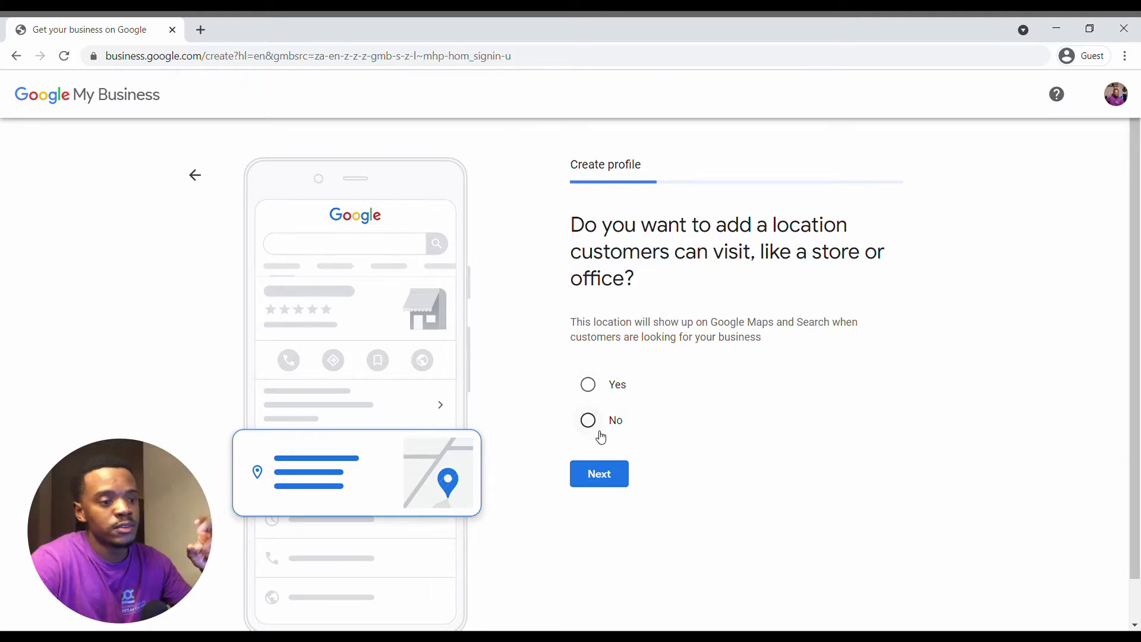
# Answer No to a visitable location and add KwaZulu-Natal and Gauteng as service areas.
pyautogui.click(597, 422)
pyautogui.click(594, 470)
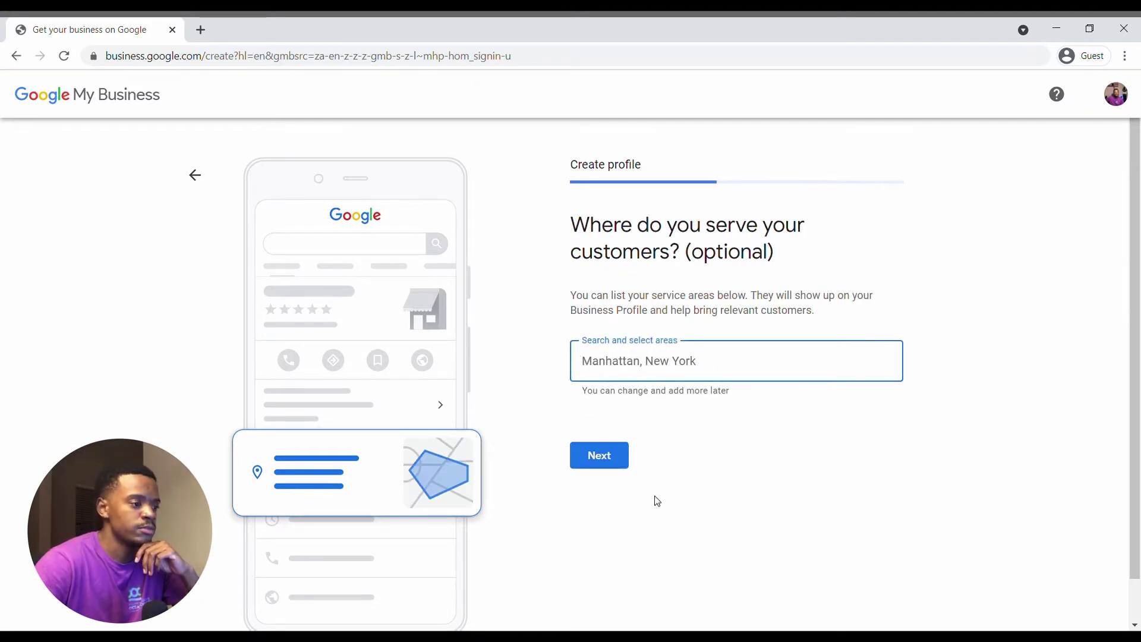
pyautogui.write('Kwaz')
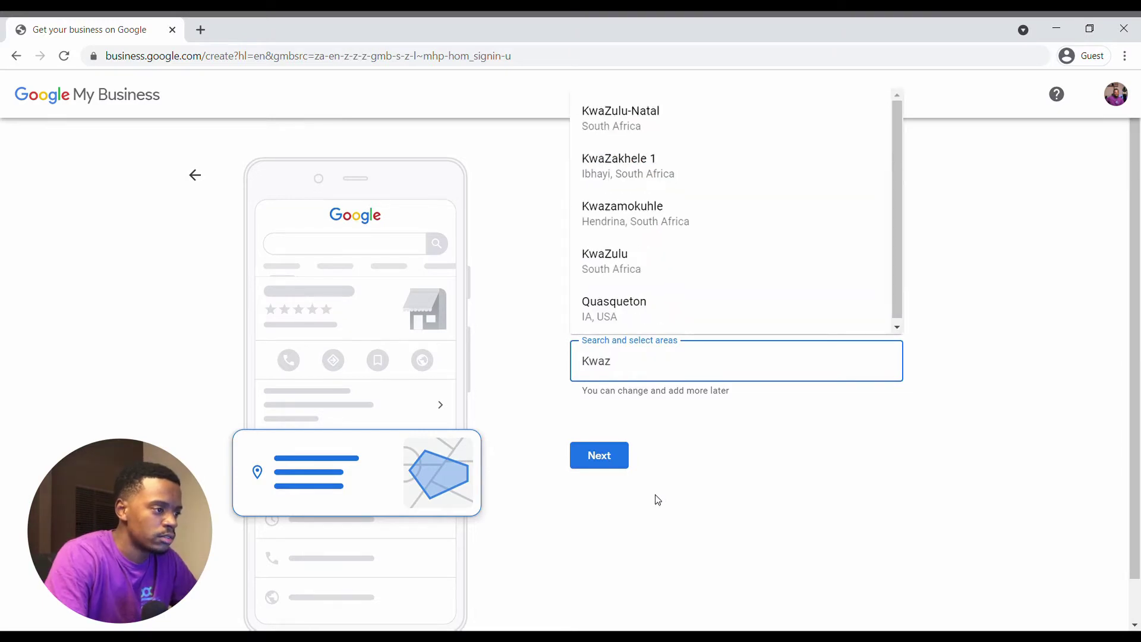
pyautogui.click(678, 117)
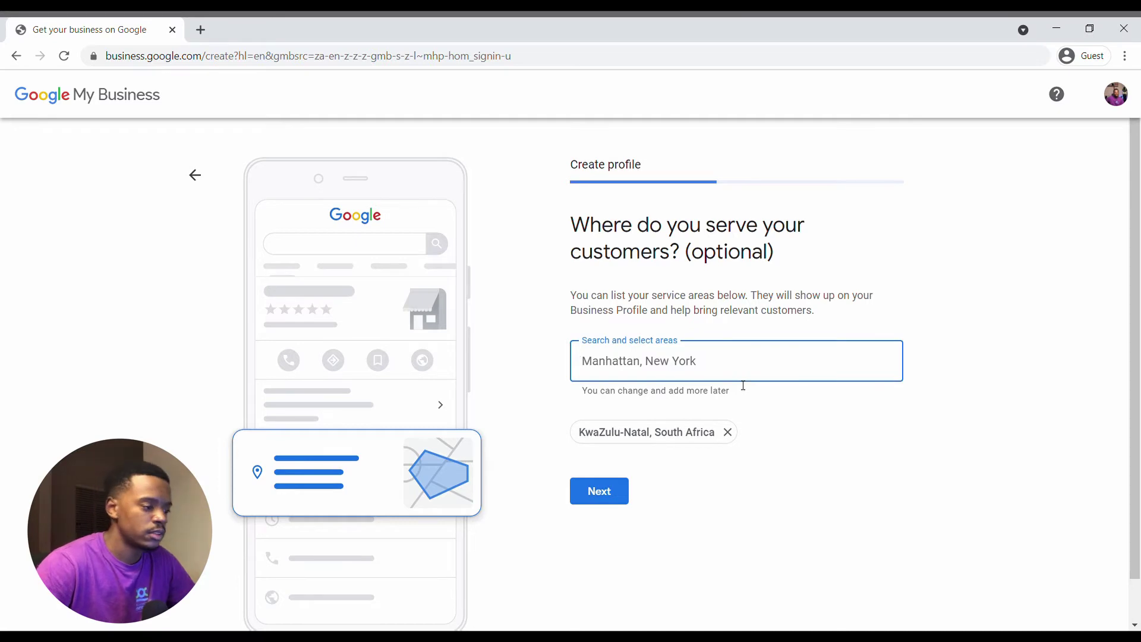
pyautogui.write('Gau')
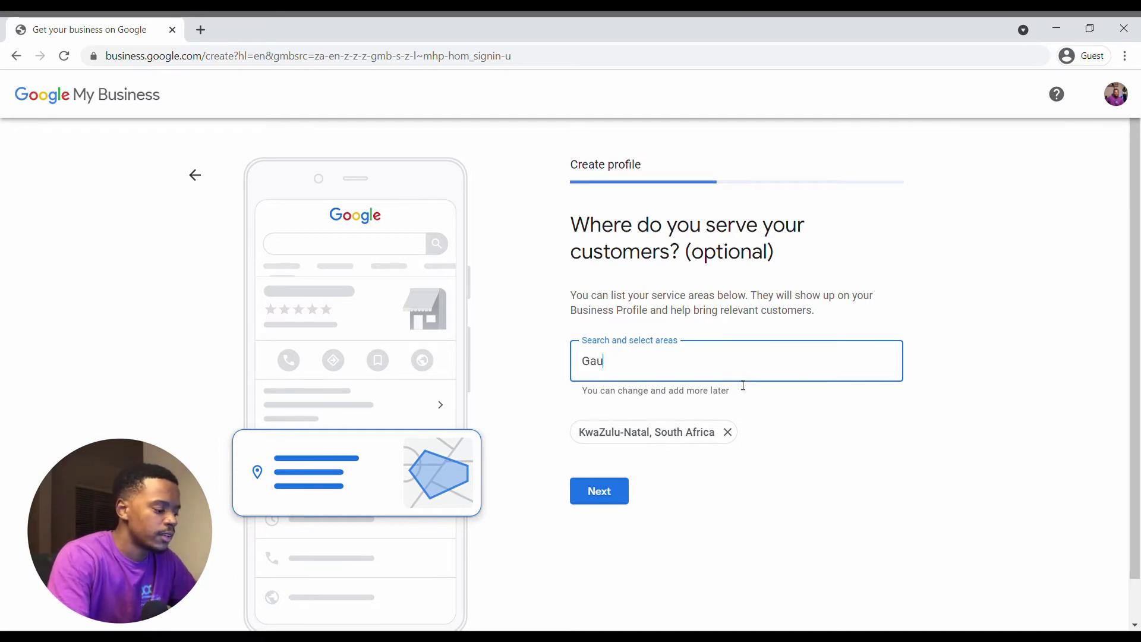
pyautogui.write('te')
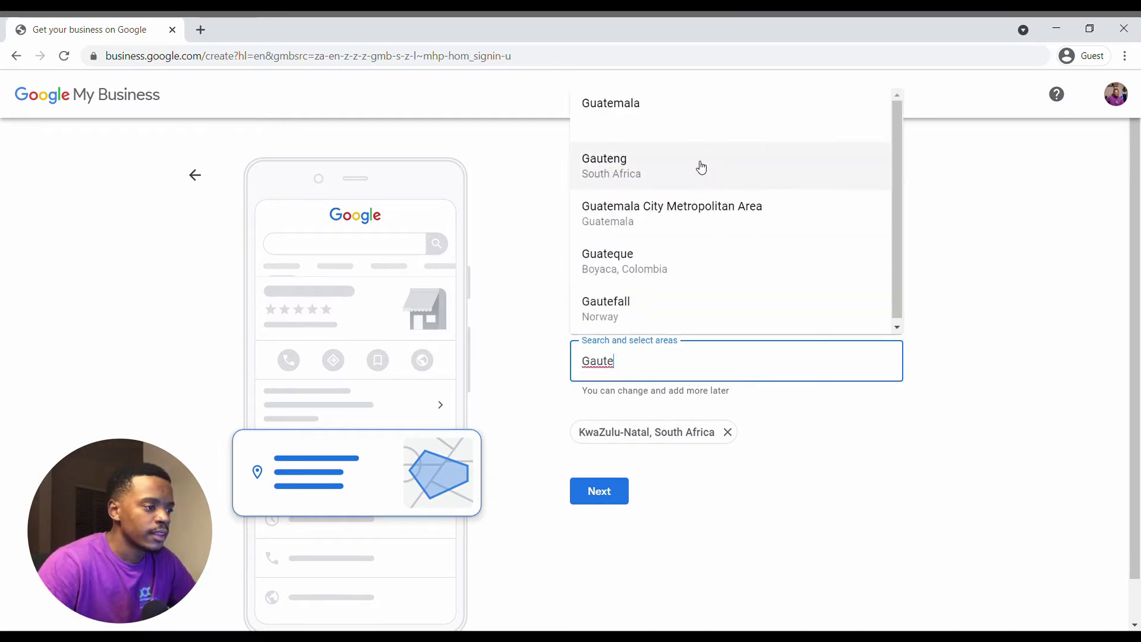
pyautogui.click(698, 169)
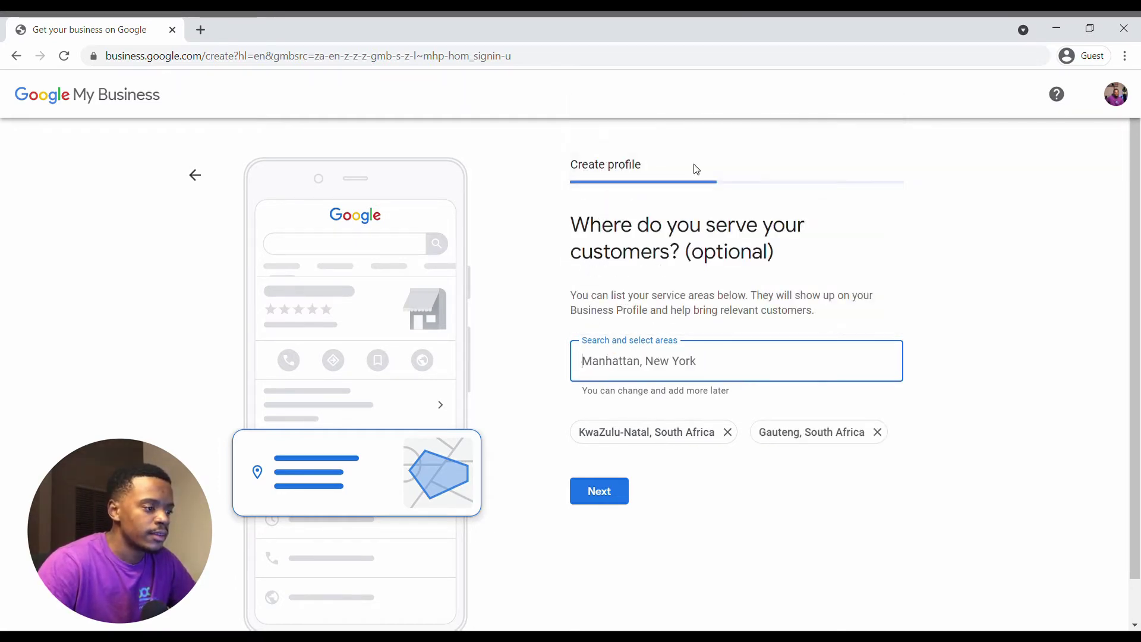
pyautogui.click(600, 494)
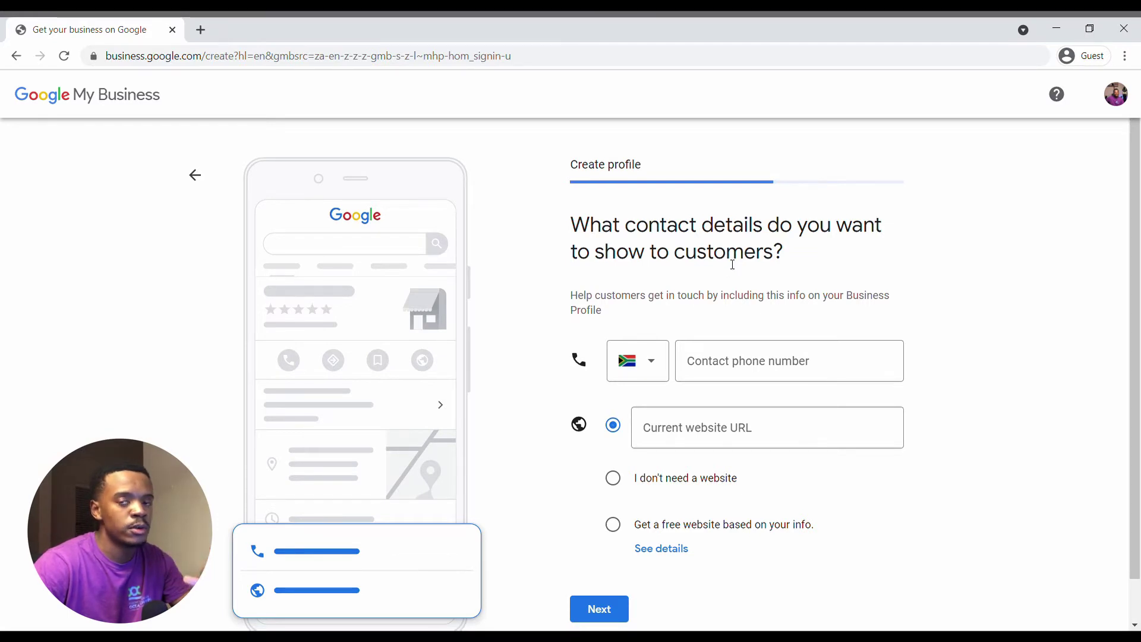
# Enter the business's contact phone number.
pyautogui.click(737, 357)
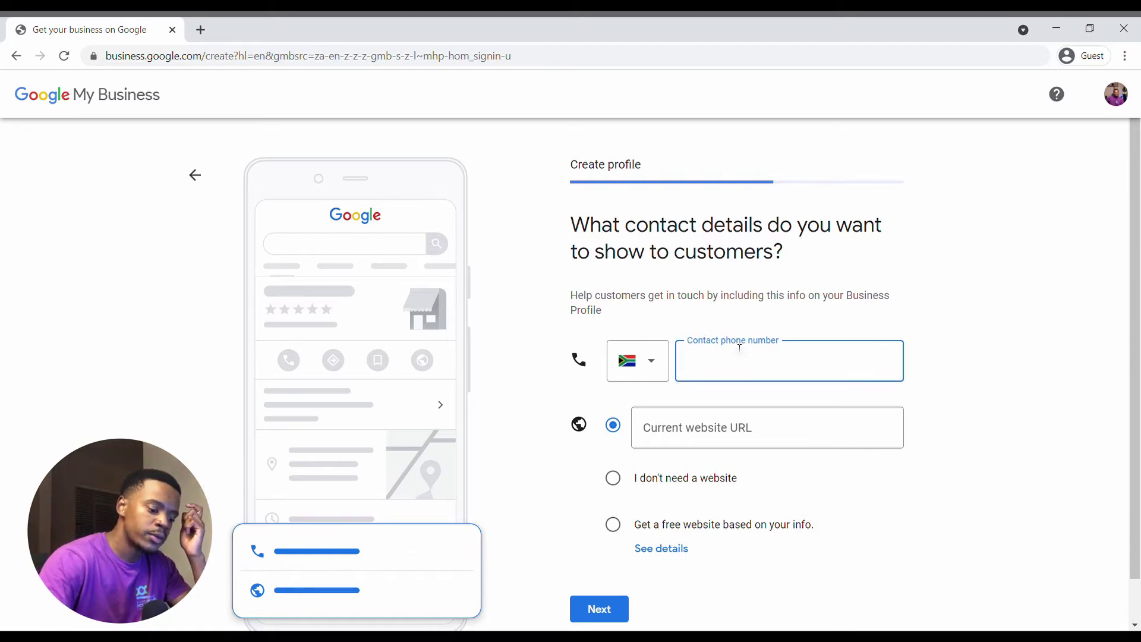
pyautogui.write('0000000')
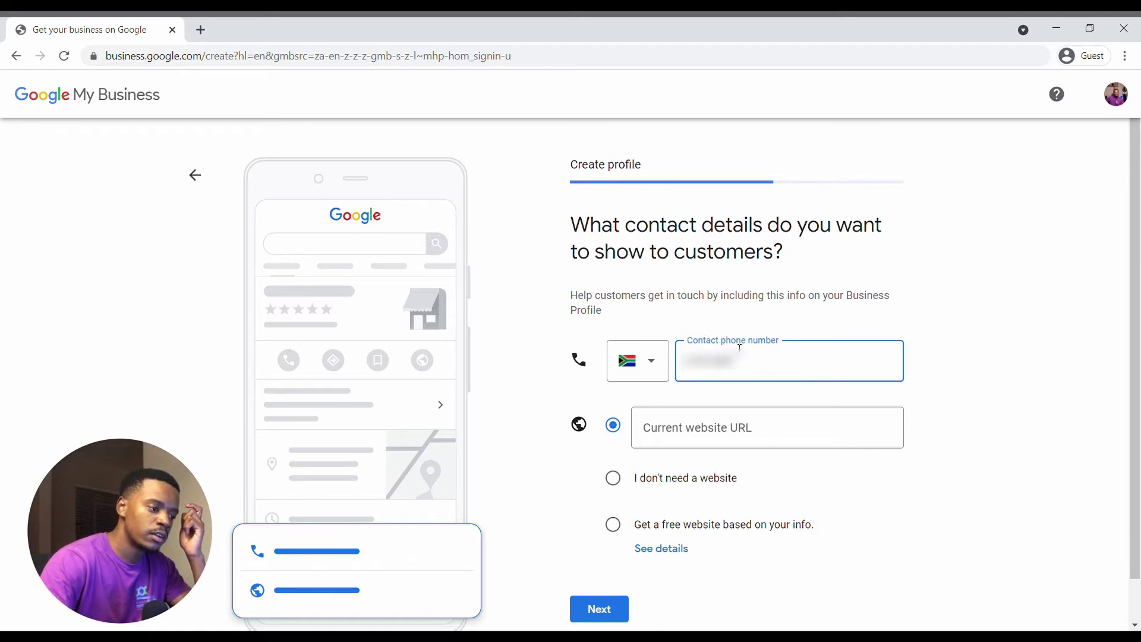
pyautogui.write('000')
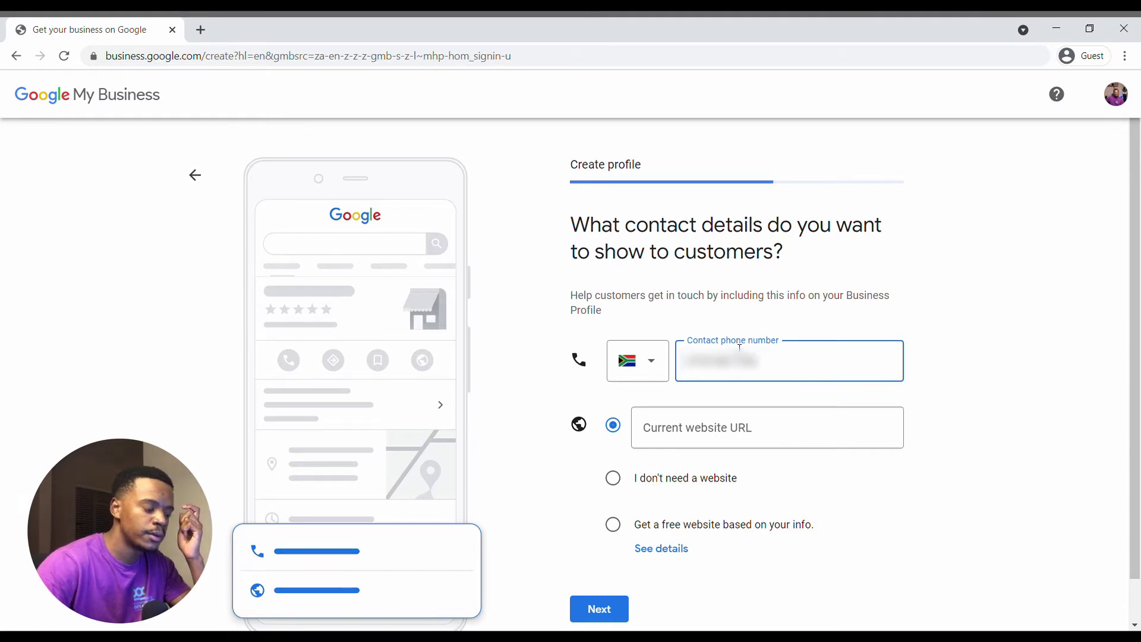
pyautogui.scroll(-1, 712, 410)
# Set the current website to mpuksdigital.co.za and continue.
pyautogui.click(711, 404)
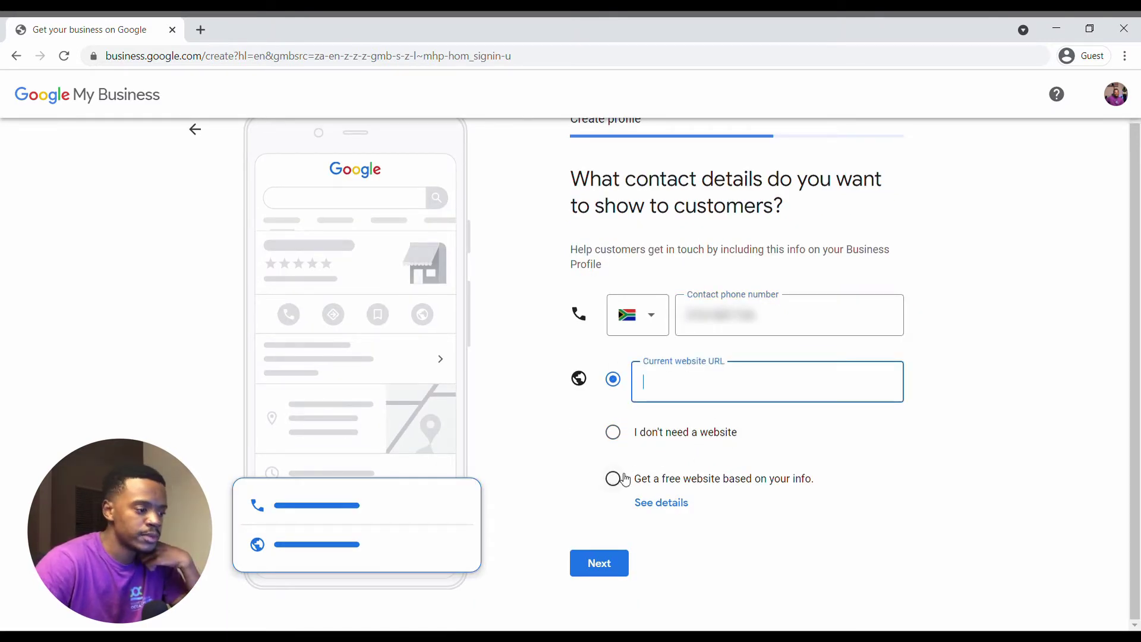
pyautogui.click(621, 441)
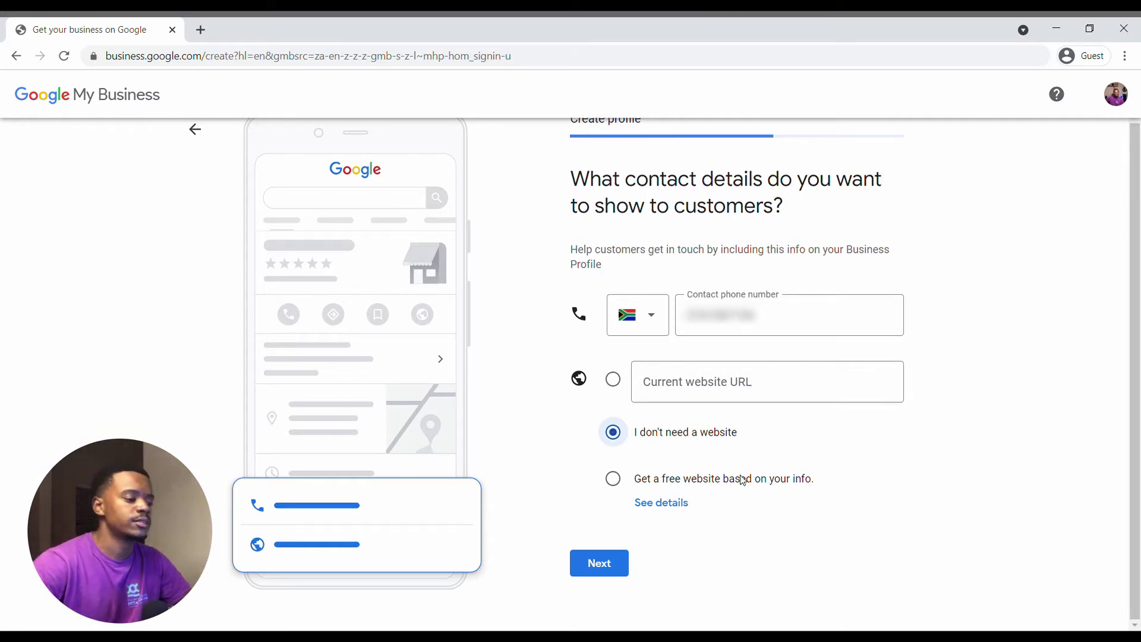
pyautogui.click(622, 485)
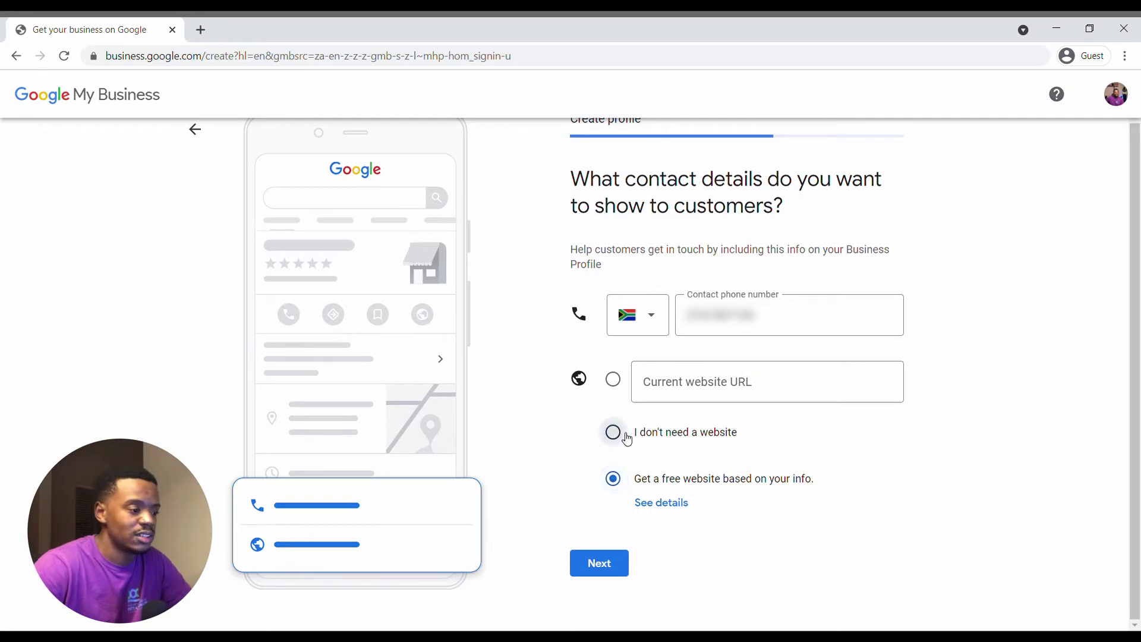
pyautogui.click(623, 439)
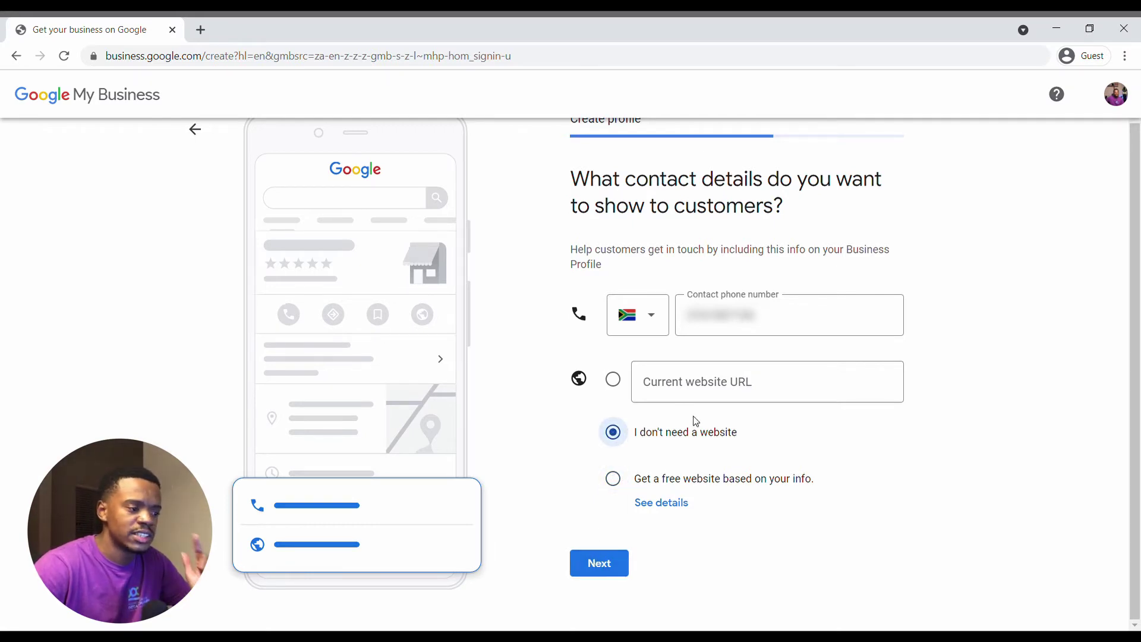
pyautogui.click(668, 387)
pyautogui.write('m')
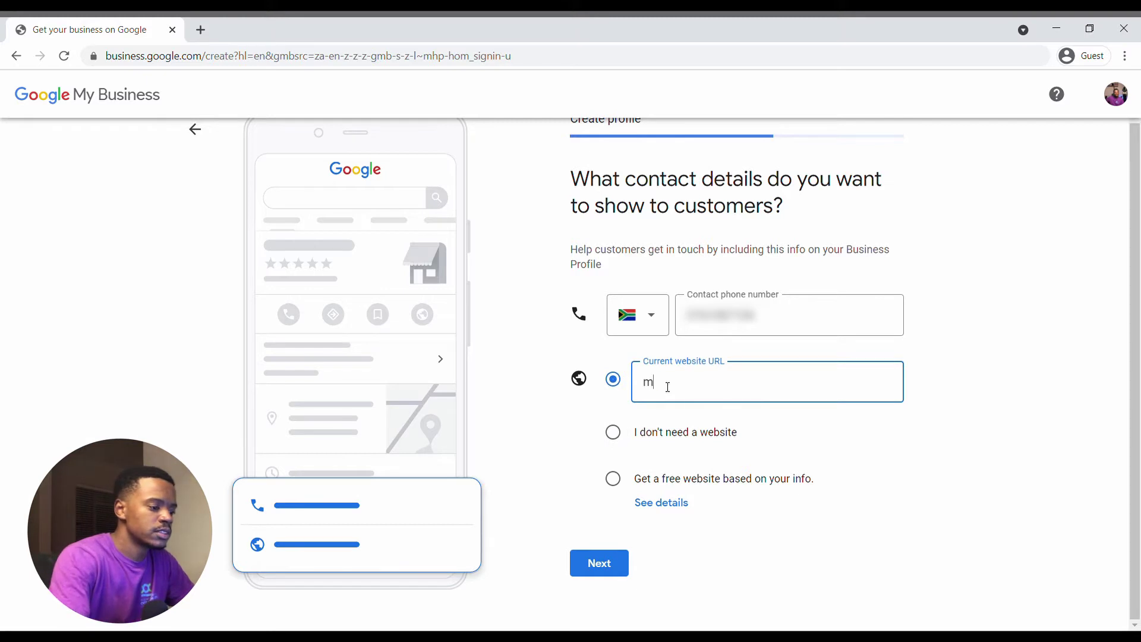
pyautogui.write('puksdigital,co')
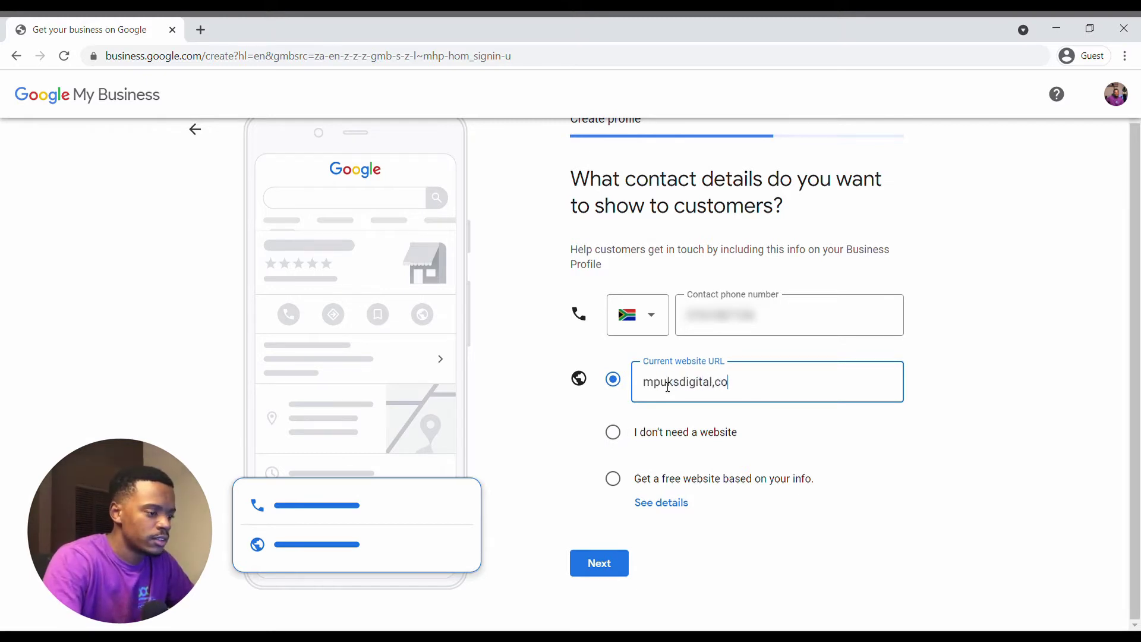
pyautogui.press('BackSpace')
pyautogui.press('BackSpace')
pyautogui.press('BackSpace')
pyautogui.write('.co.za')
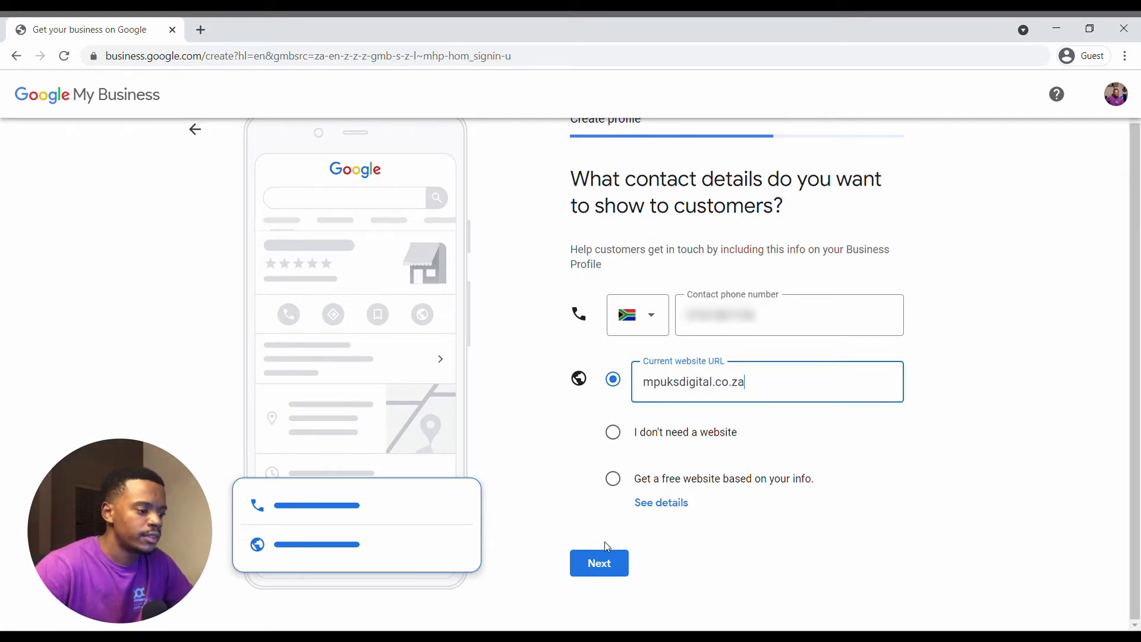
pyautogui.click(606, 556)
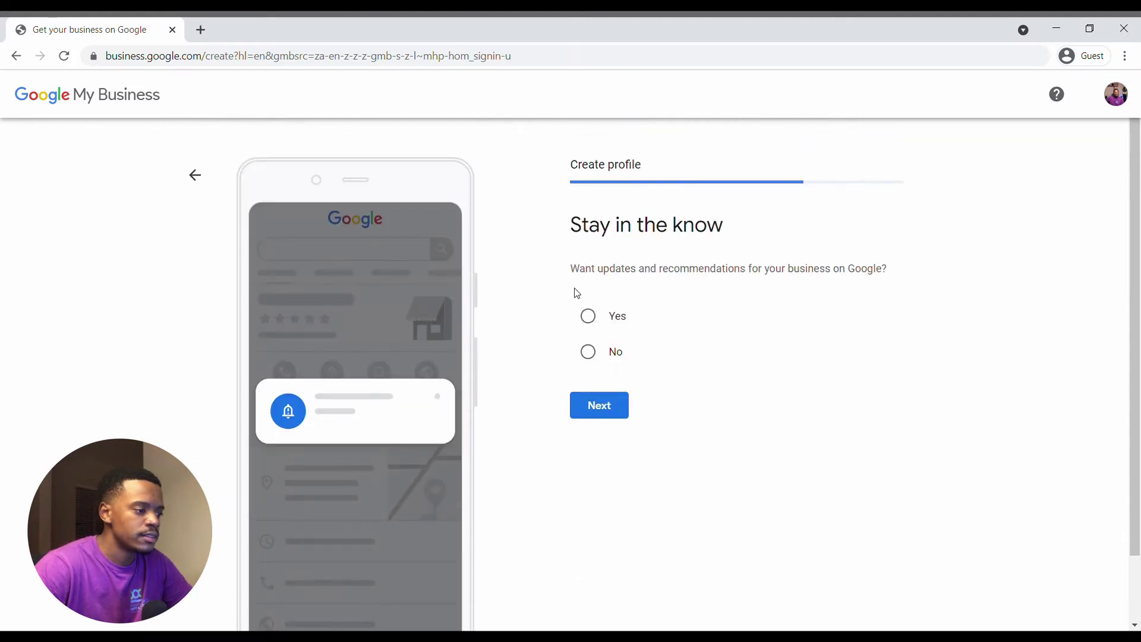
# Answer Yes to receiving updates and recommendations and continue.
pyautogui.click(595, 316)
pyautogui.click(598, 407)
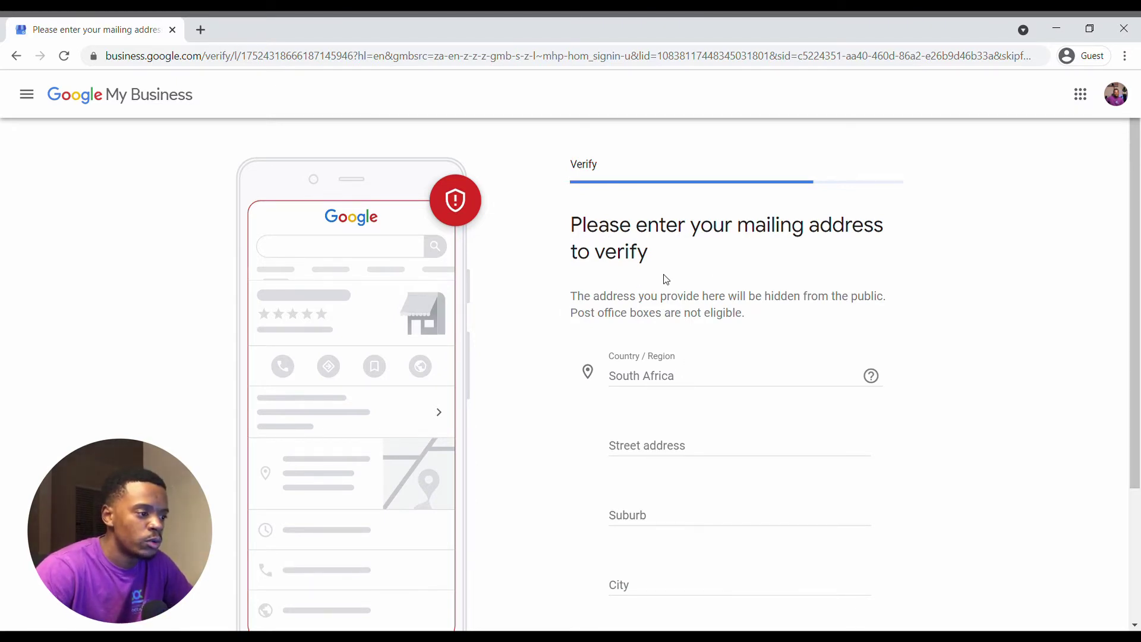
# Enter the mailing address's street, suburb, city and postal code.
pyautogui.scroll(-3, 650, 374)
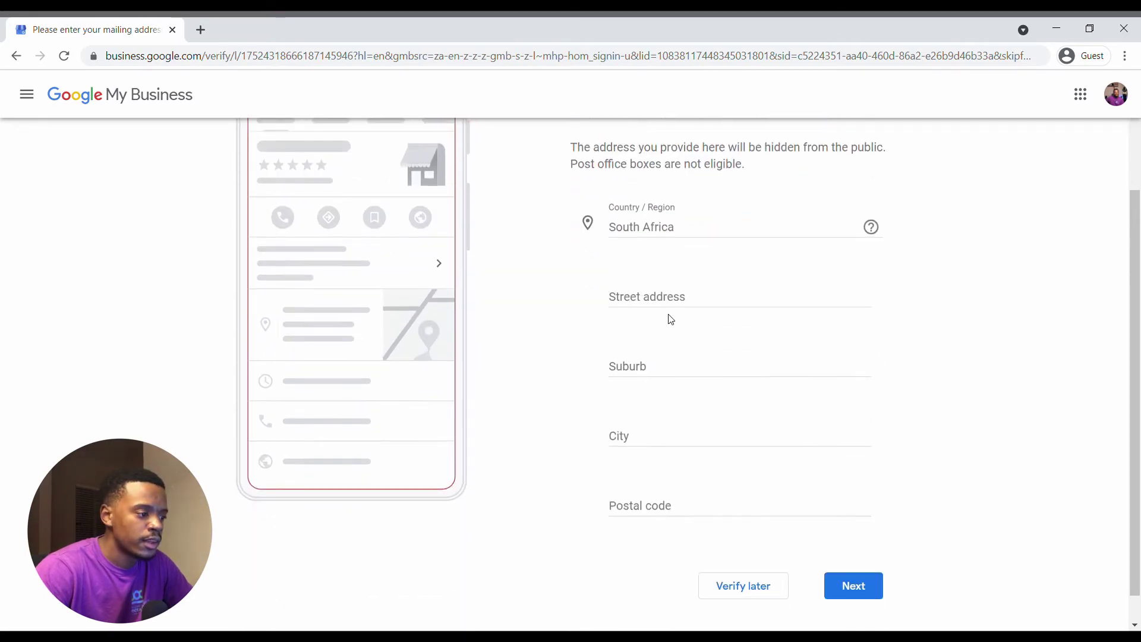
pyautogui.click(659, 321)
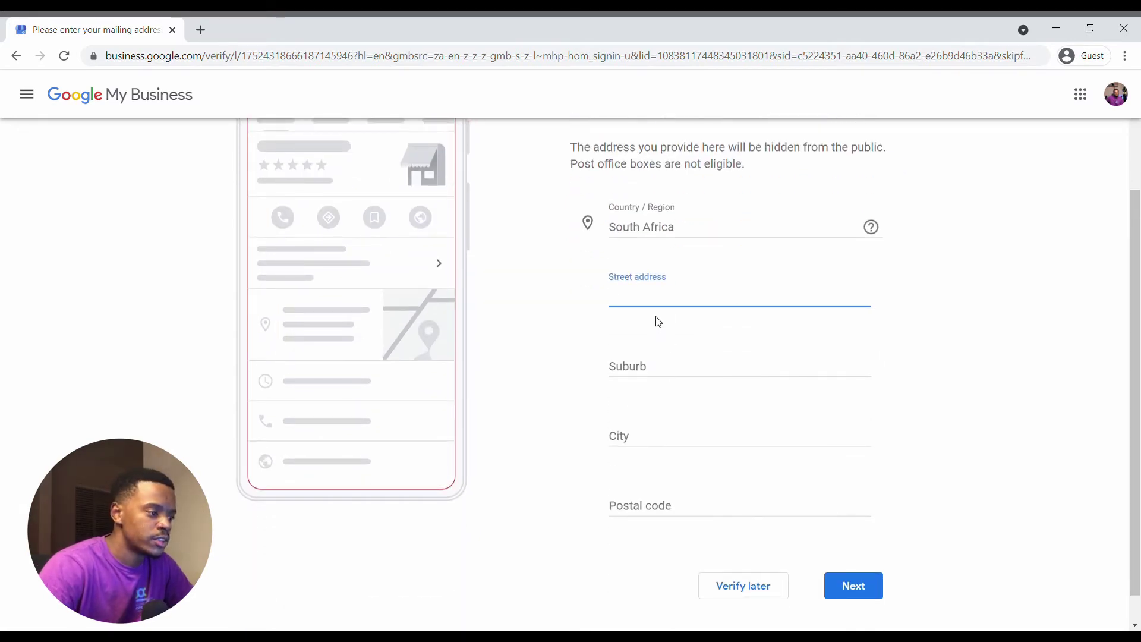
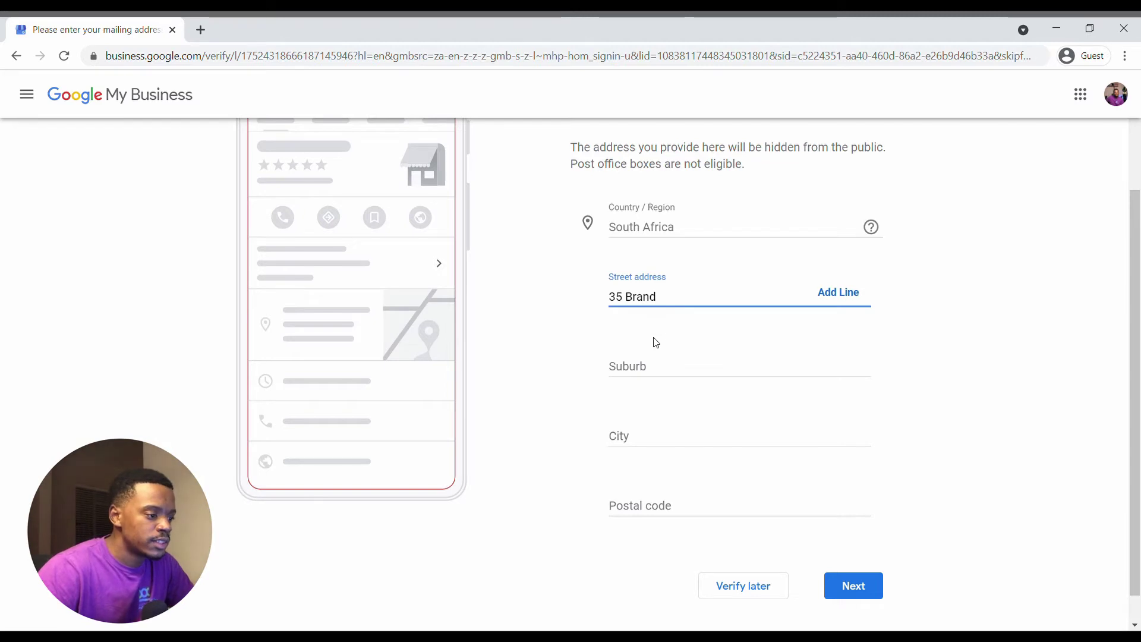
pyautogui.click(683, 368)
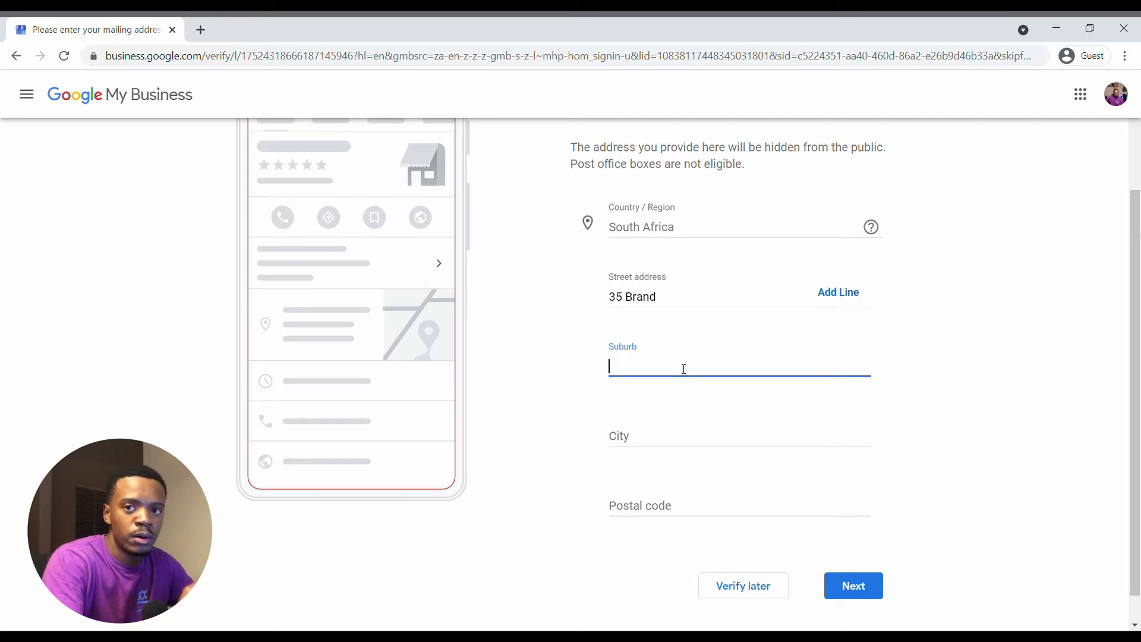
pyautogui.write('Glenwood')
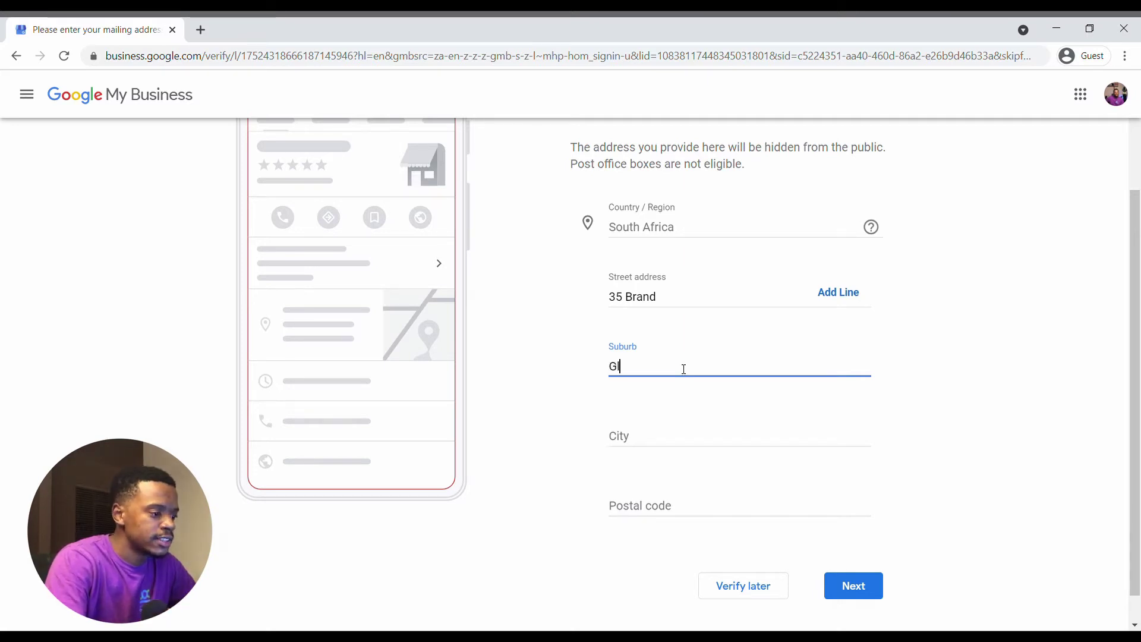
pyautogui.click(674, 423)
pyautogui.write('Durban')
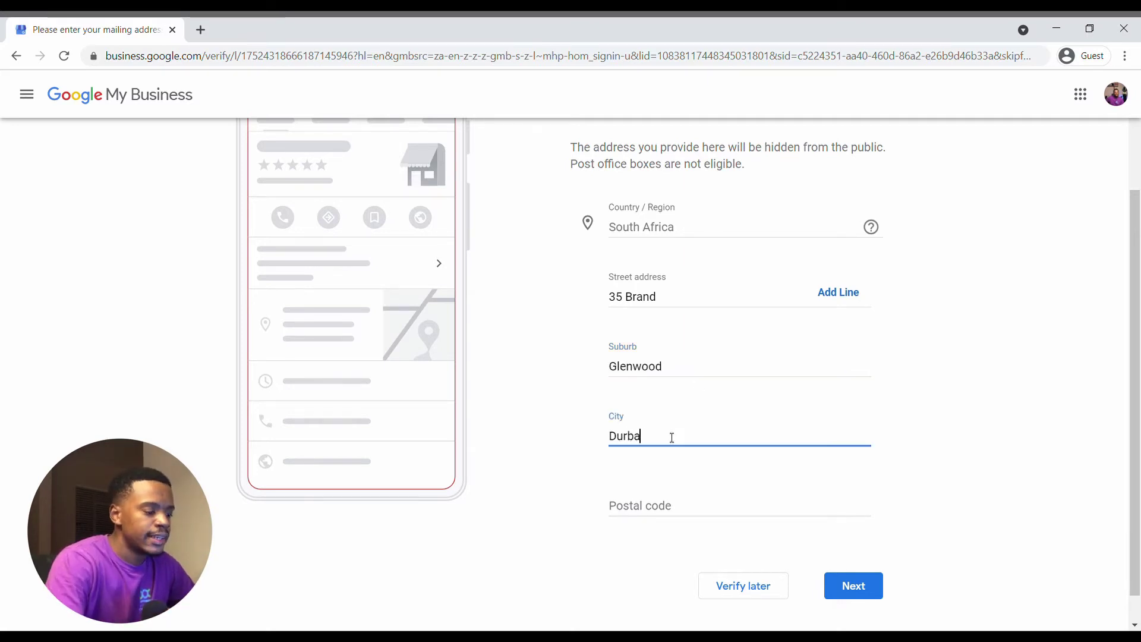
pyautogui.click(672, 504)
pyautogui.write('4001')
pyautogui.scroll(3, 708, 484)
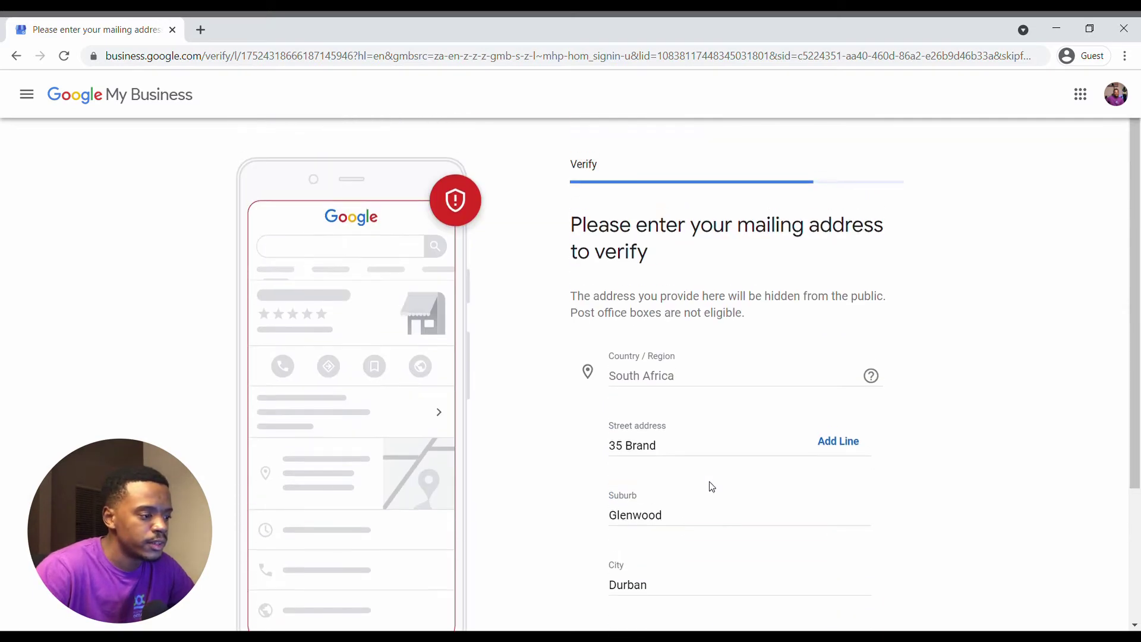
pyautogui.scroll(-3, 773, 491)
# Request a verification postcard by mail addressed to the contact person's name.
pyautogui.click(855, 556)
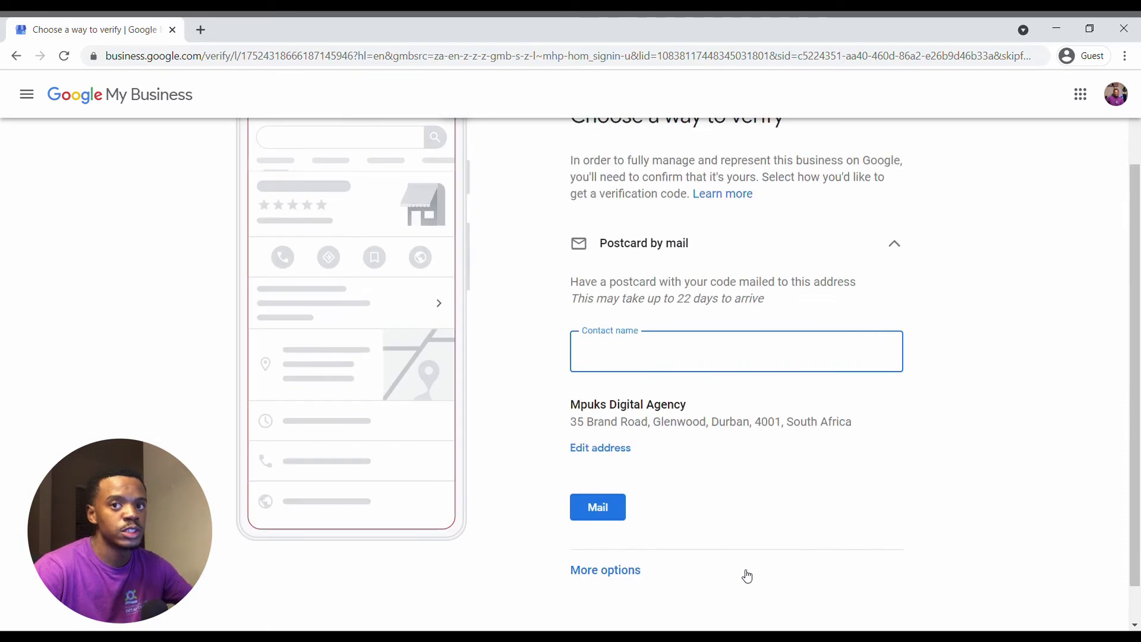
pyautogui.scroll(2, 743, 535)
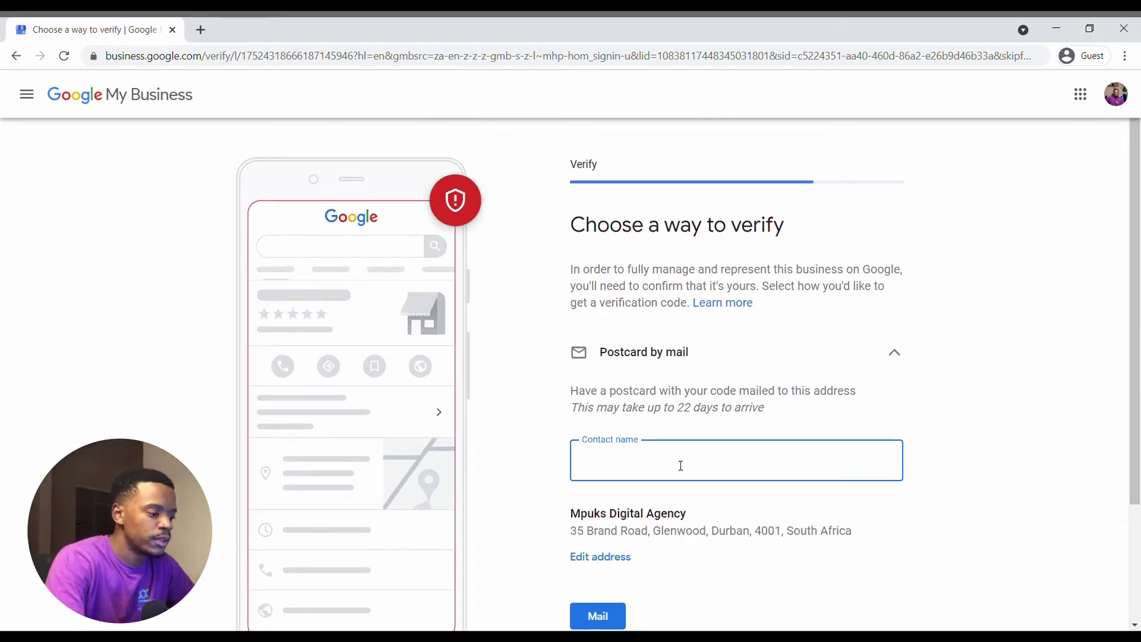
pyautogui.write('Phakamani')
pyautogui.scroll(-3, 676, 466)
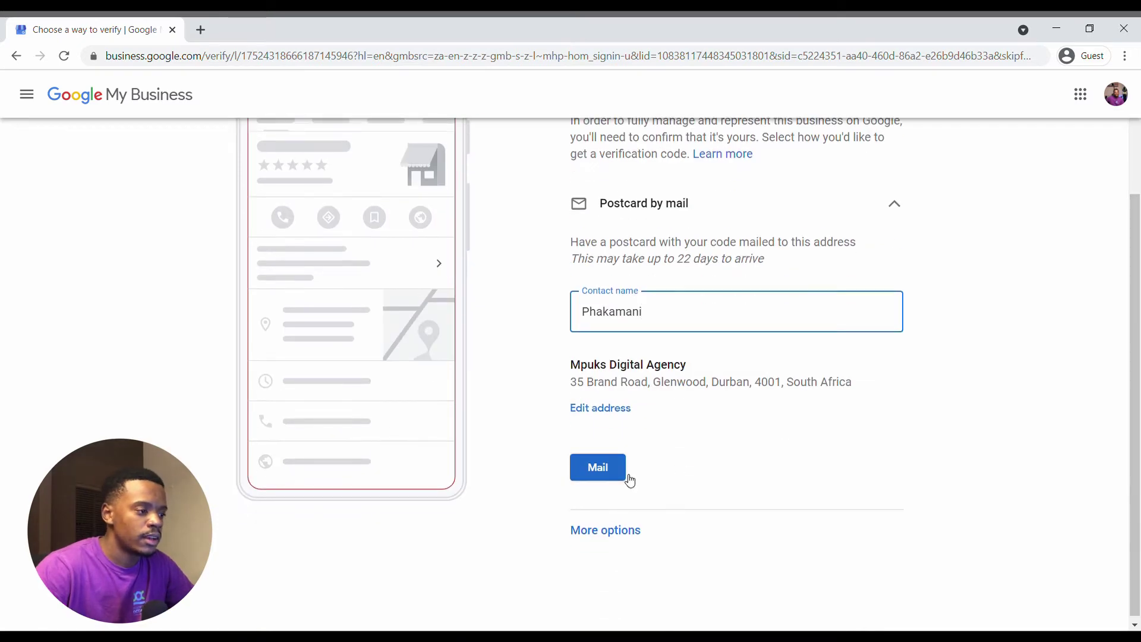
pyautogui.scroll(3, 629, 478)
pyautogui.scroll(-1, 631, 480)
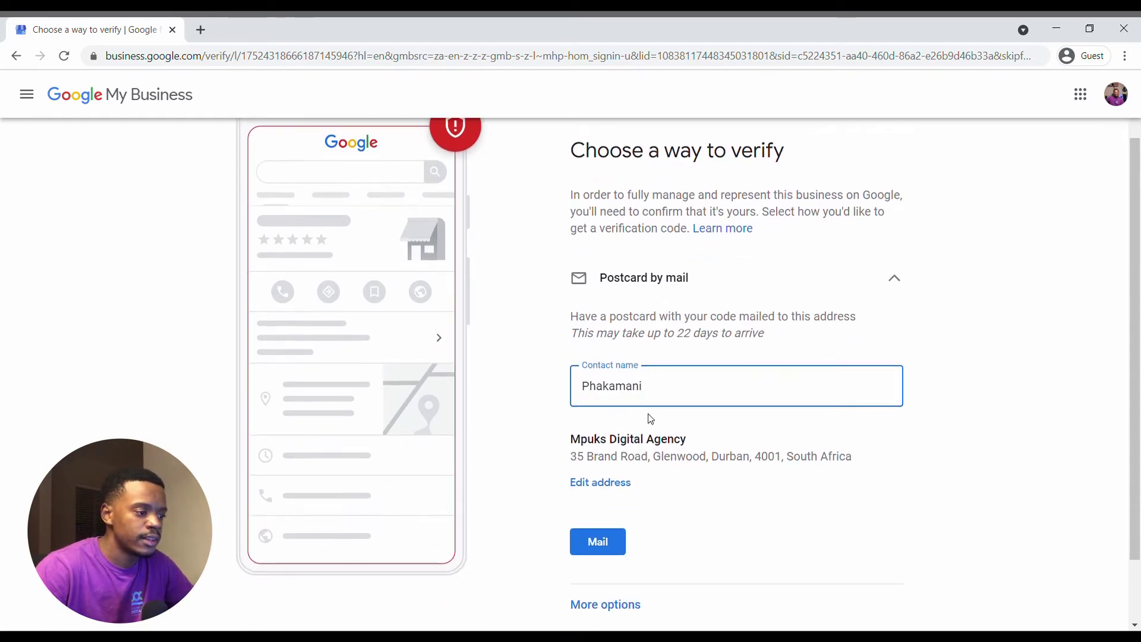
pyautogui.moveTo(570, 333); pyautogui.dragTo(764, 332)
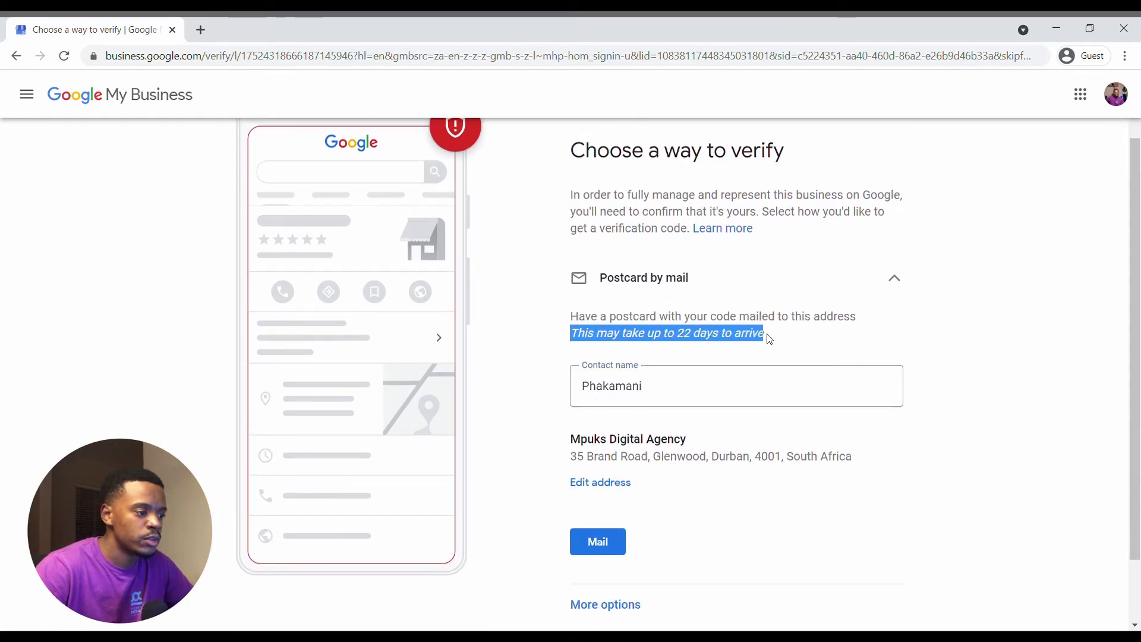
pyautogui.click(688, 395)
pyautogui.scroll(-1, 630, 452)
pyautogui.click(612, 465)
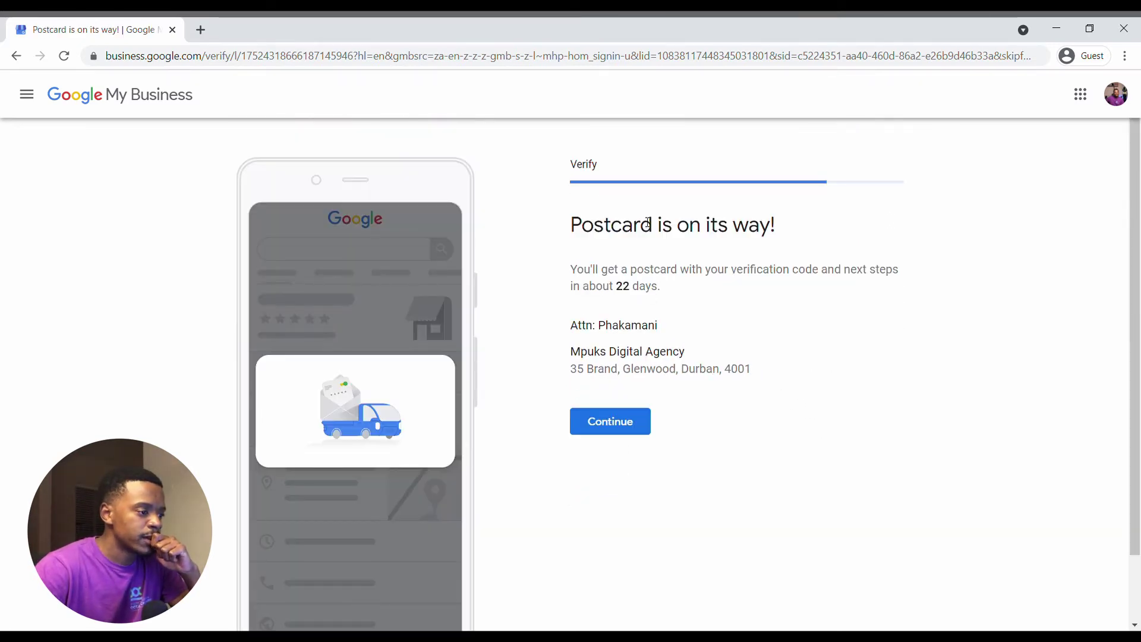
pyautogui.click(617, 420)
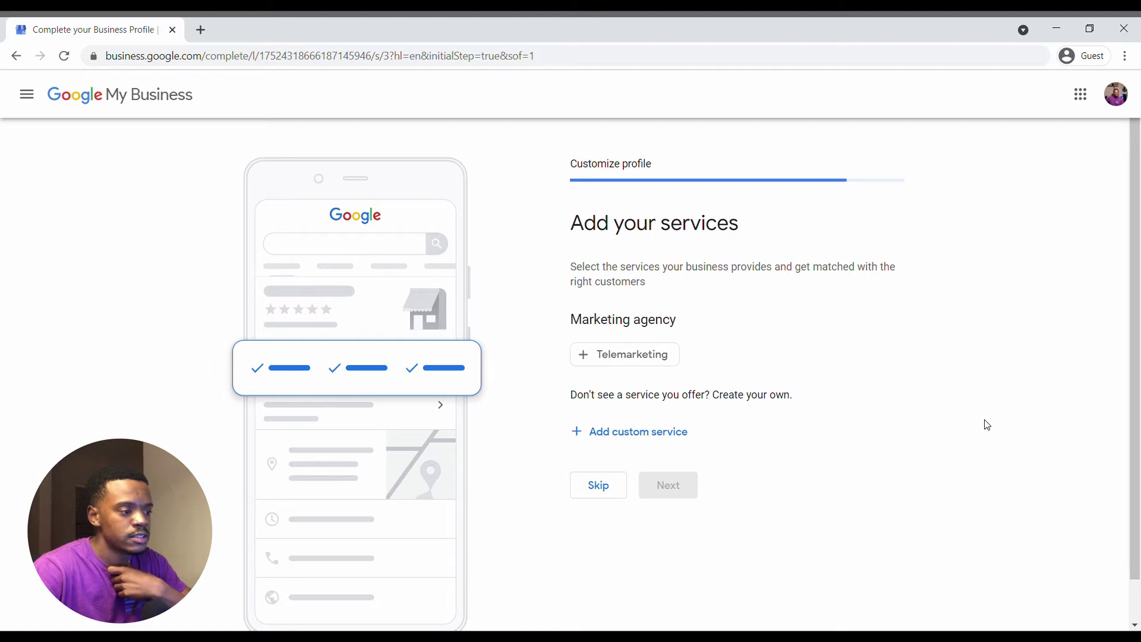
# Select Telemarketing and add 'digital marketing' as a custom service.
pyautogui.click(646, 363)
pyautogui.click(684, 432)
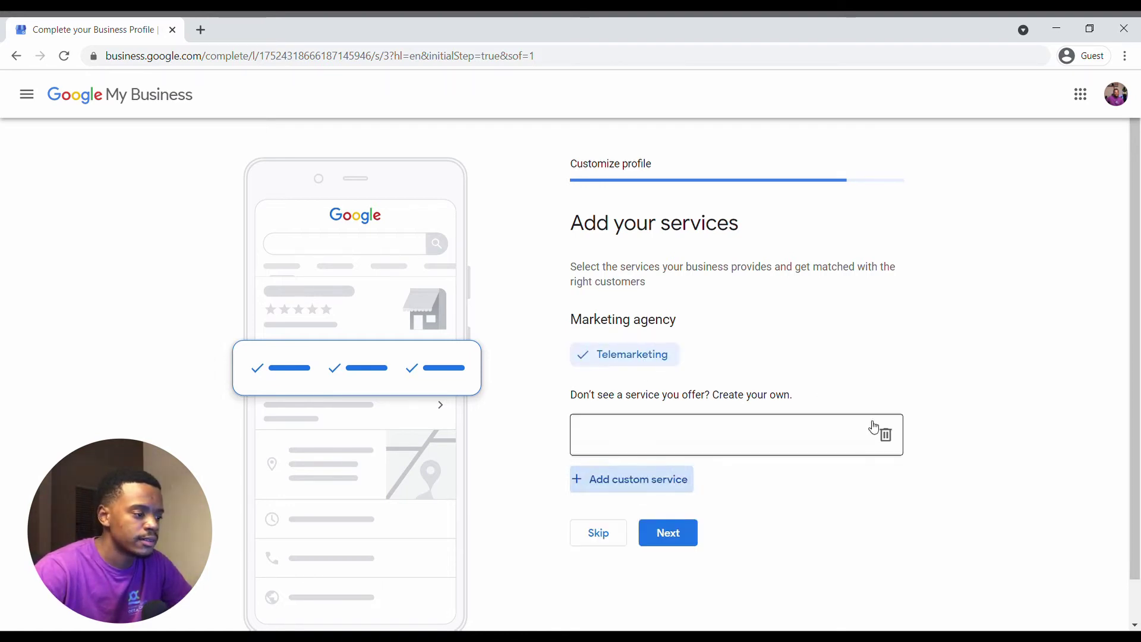
pyautogui.write('digi')
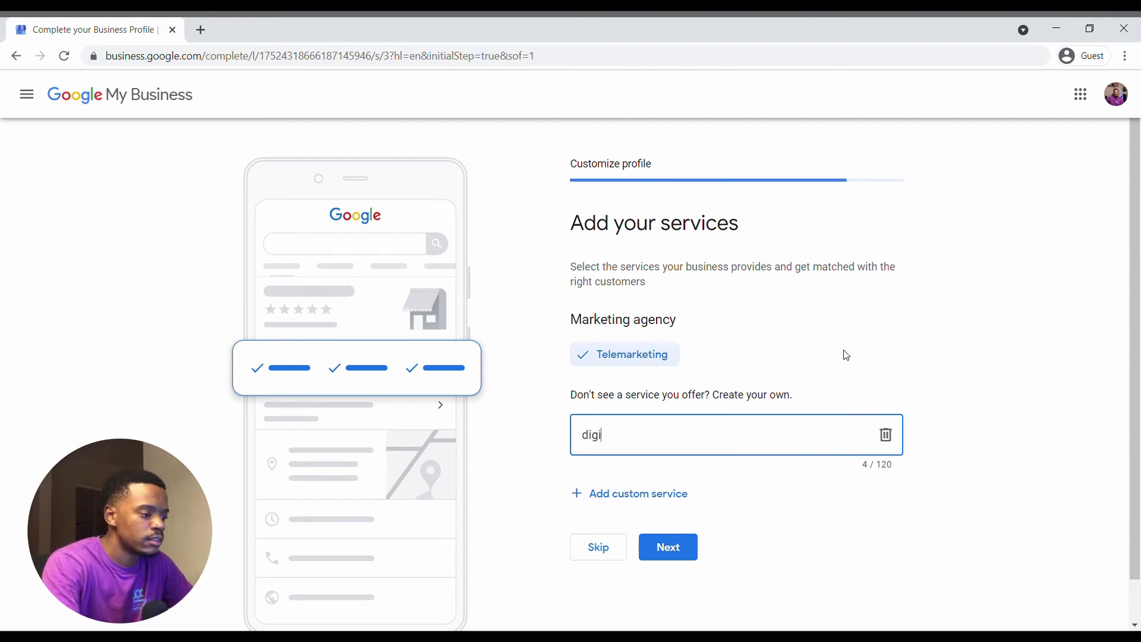
pyautogui.write('tal mar')
pyautogui.write('keting')
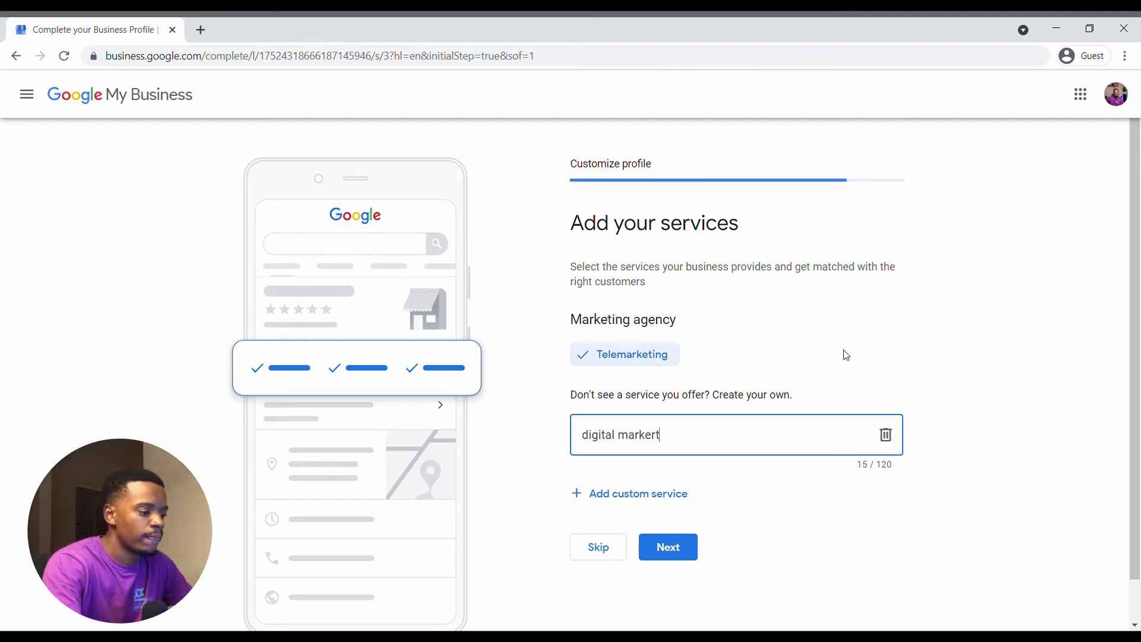
# Add 'SEO' and 'Web development' as custom services and continue.
pyautogui.click(656, 503)
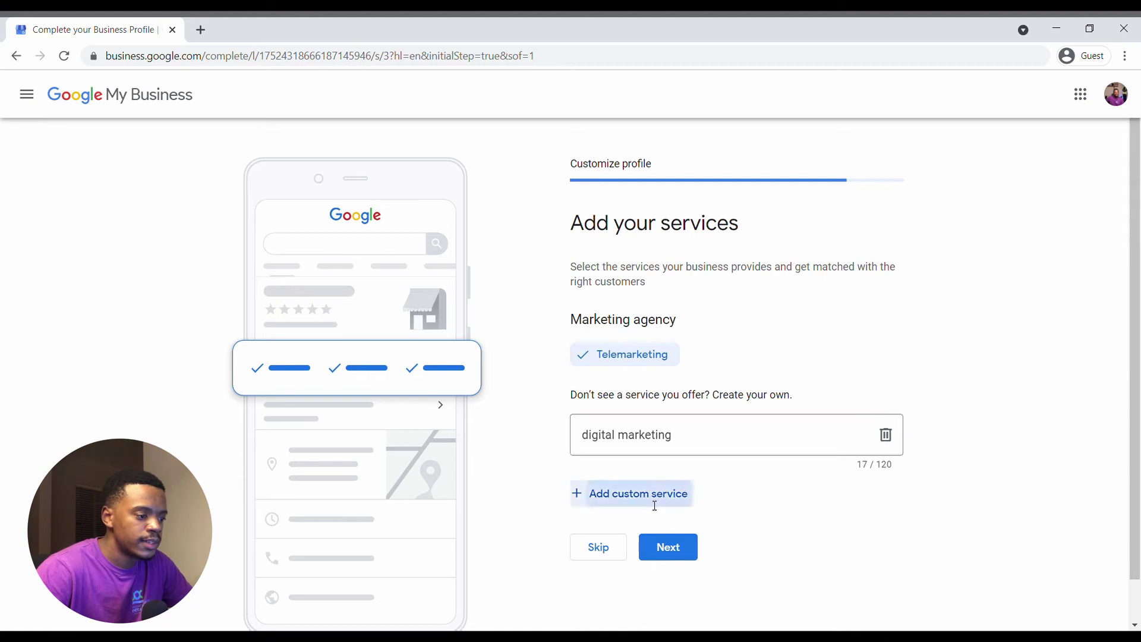
pyautogui.write('S')
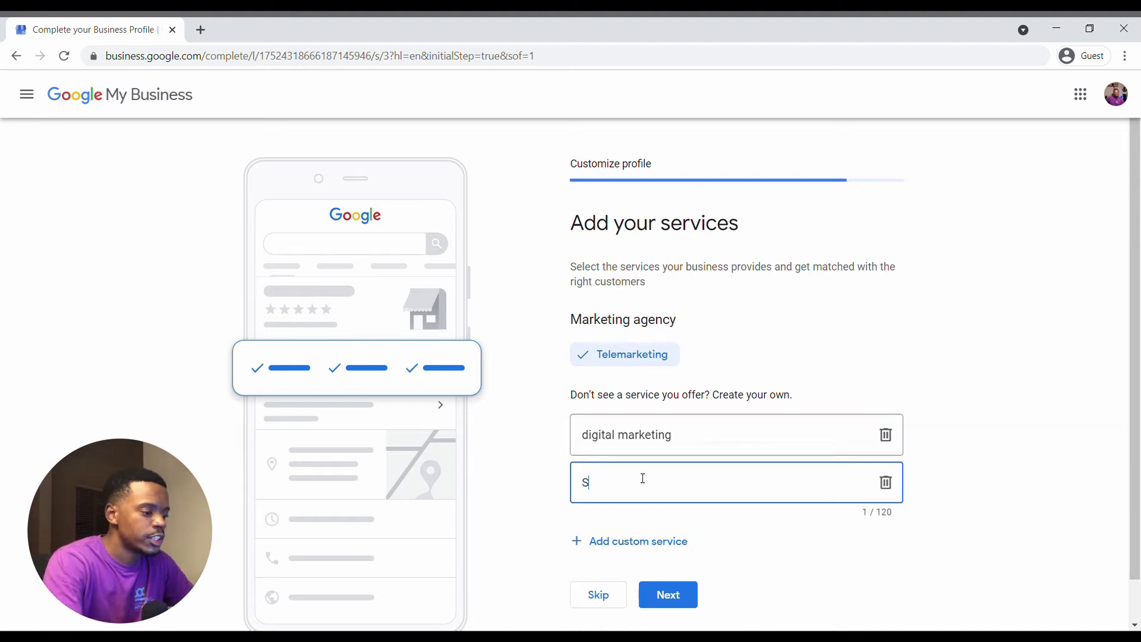
pyautogui.write('EO')
pyautogui.press('Return')
pyautogui.write('W')
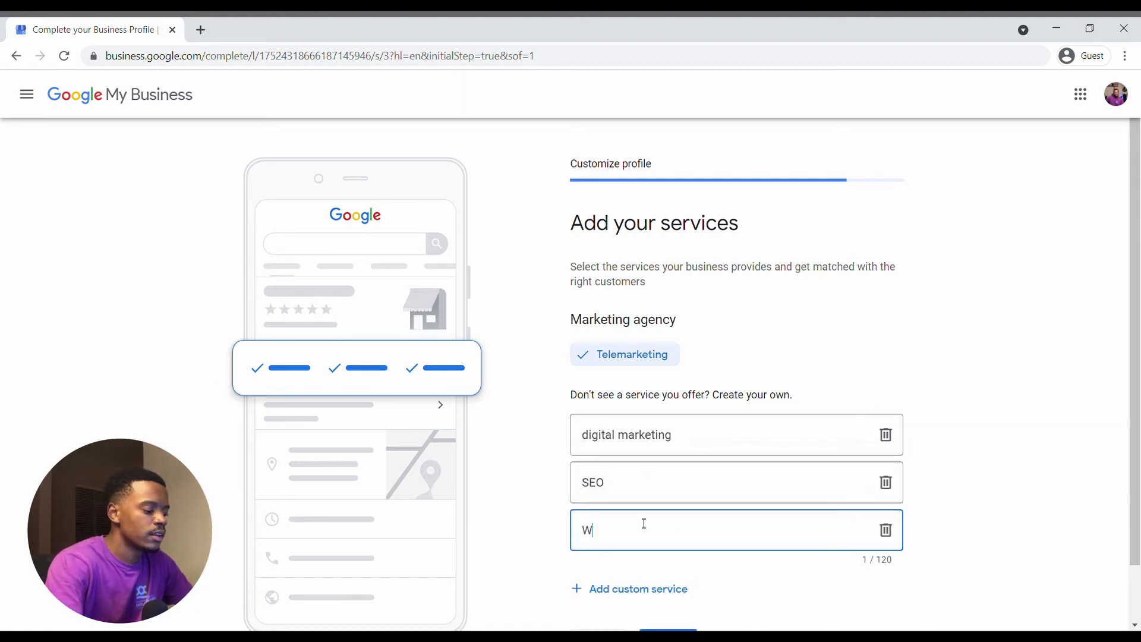
pyautogui.write('eb development')
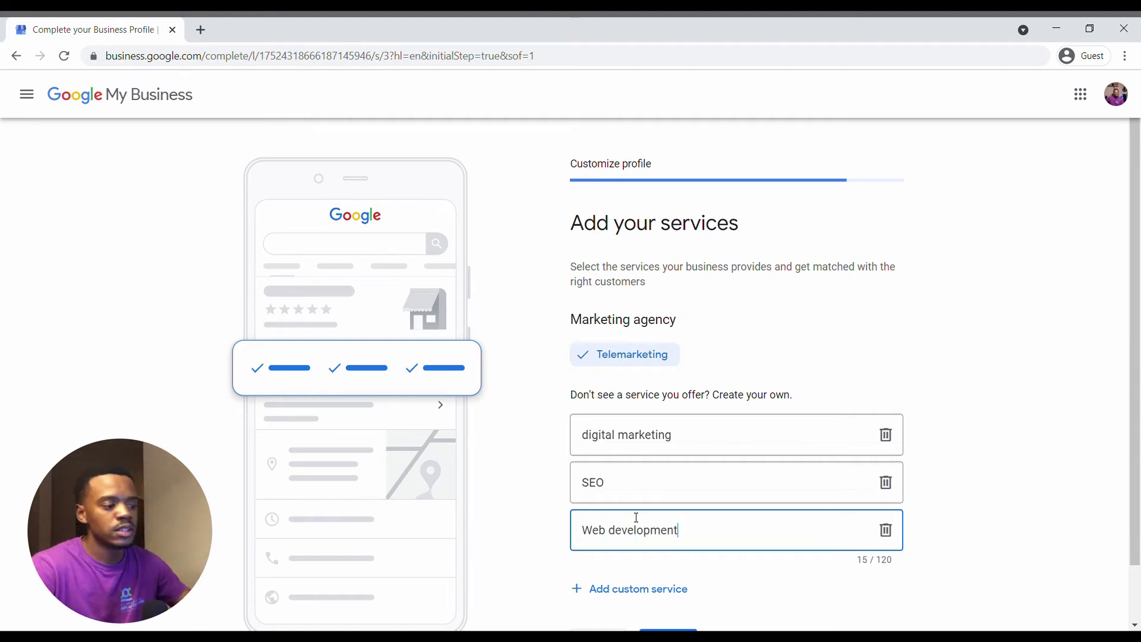
pyautogui.scroll(-1, 637, 518)
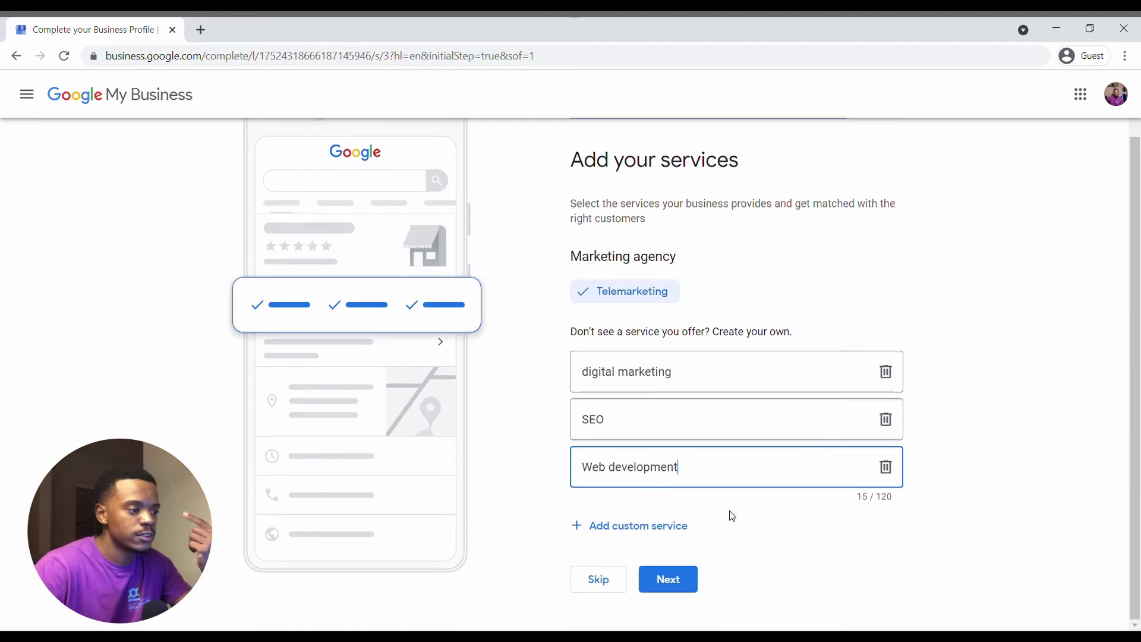
pyautogui.scroll(1, 731, 515)
pyautogui.scroll(-1, 734, 517)
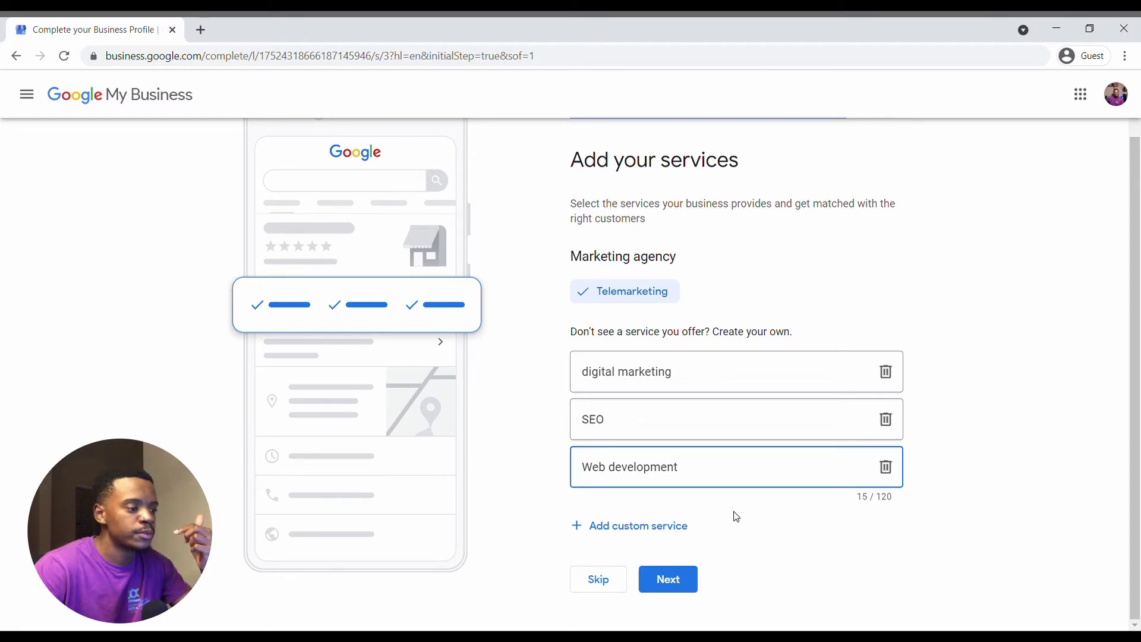
pyautogui.scroll(1, 737, 516)
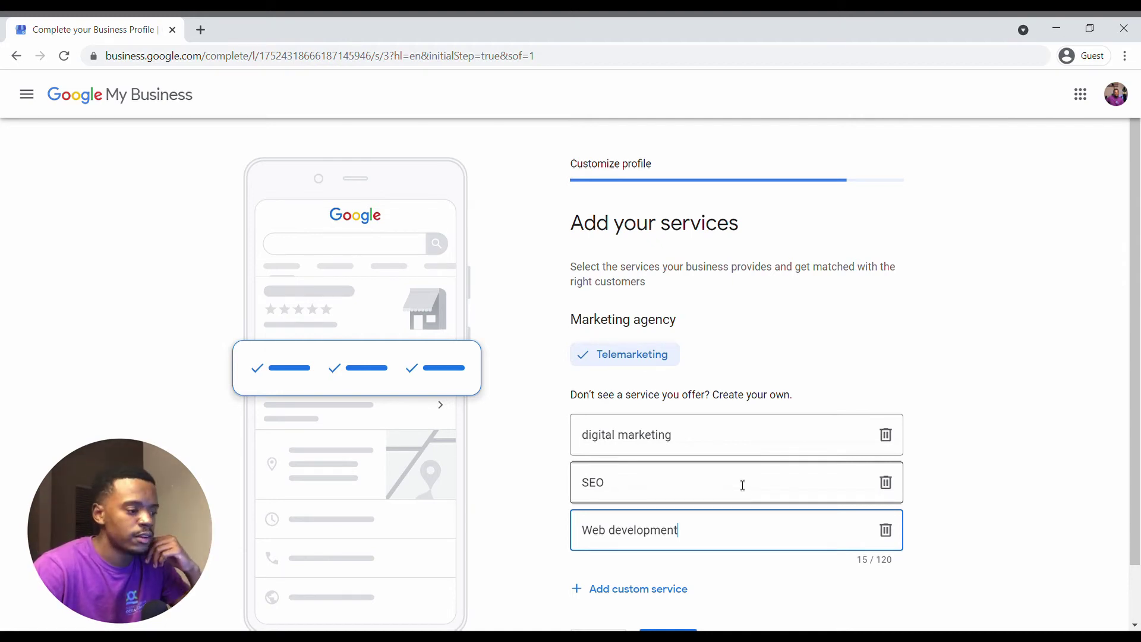
pyautogui.scroll(-1, 742, 484)
pyautogui.click(713, 350)
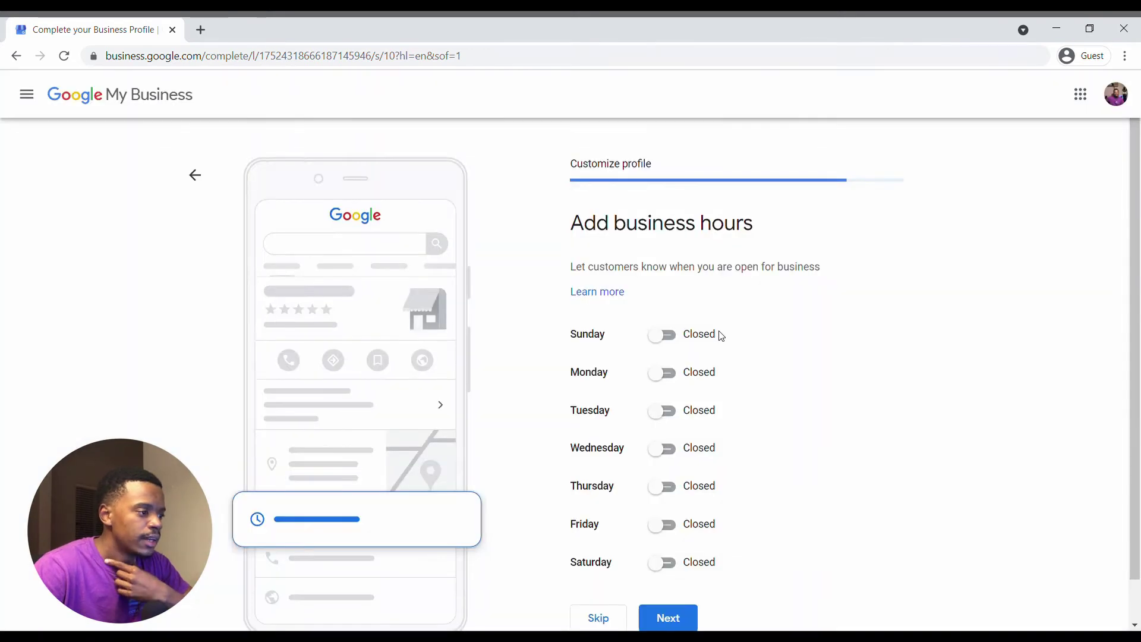
# Mark Monday through Friday as open days.
pyautogui.scroll(-1, 719, 332)
pyautogui.scroll(1, 718, 331)
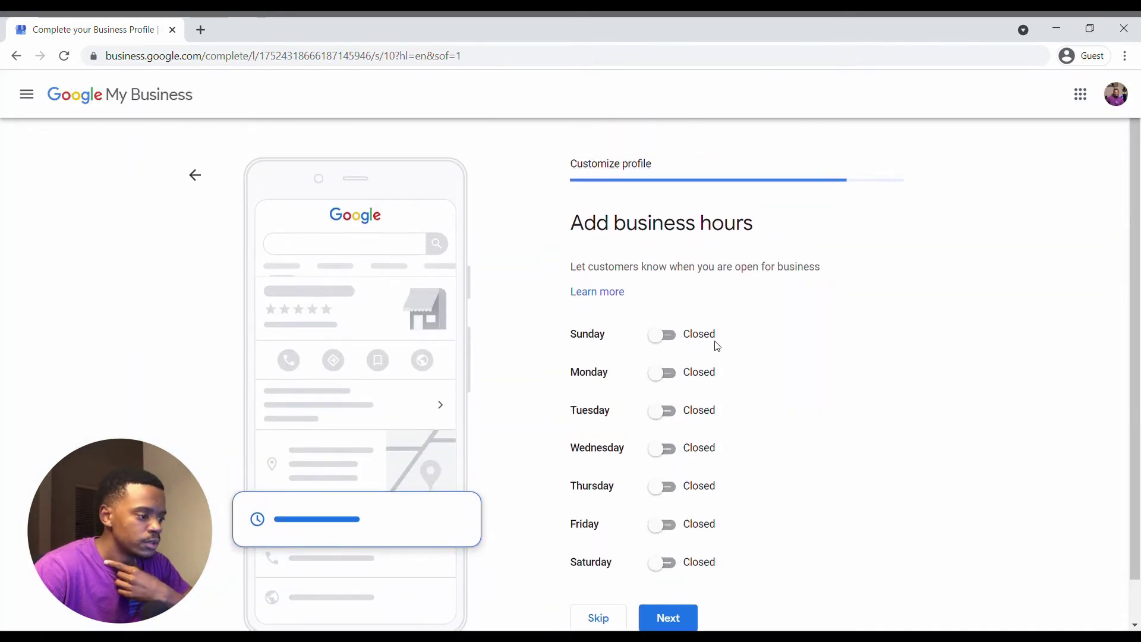
pyautogui.click(667, 373)
pyautogui.click(669, 441)
pyautogui.click(666, 500)
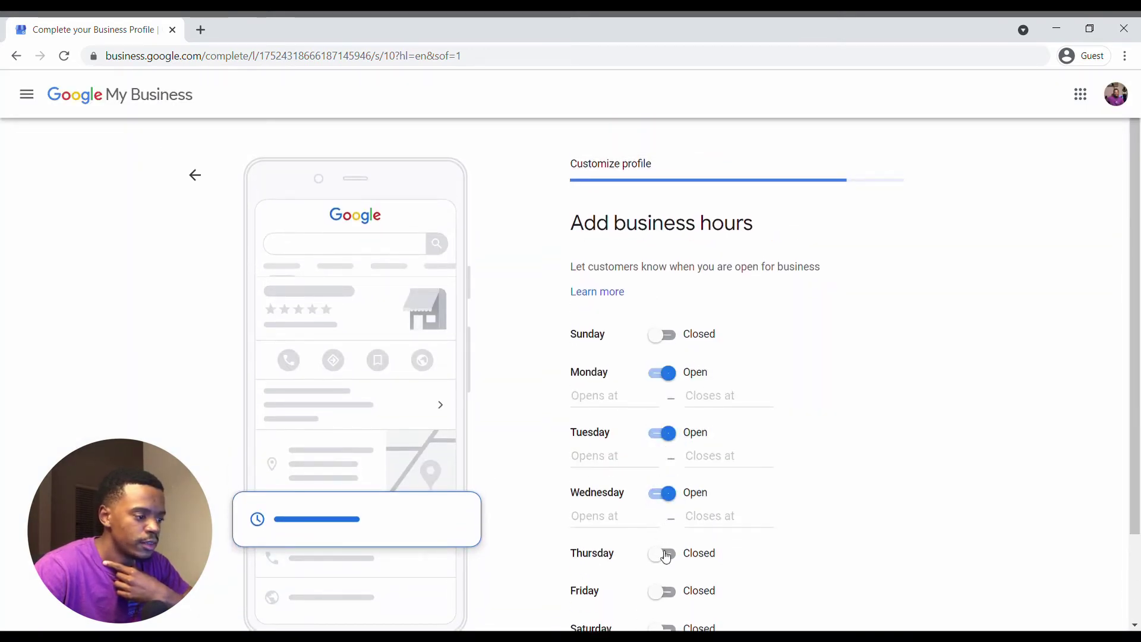
pyautogui.click(665, 558)
pyautogui.click(670, 621)
# Set Monday's hours to 9:00 AM–3:00 PM and add a second Monday slot.
pyautogui.scroll(-3, 678, 436)
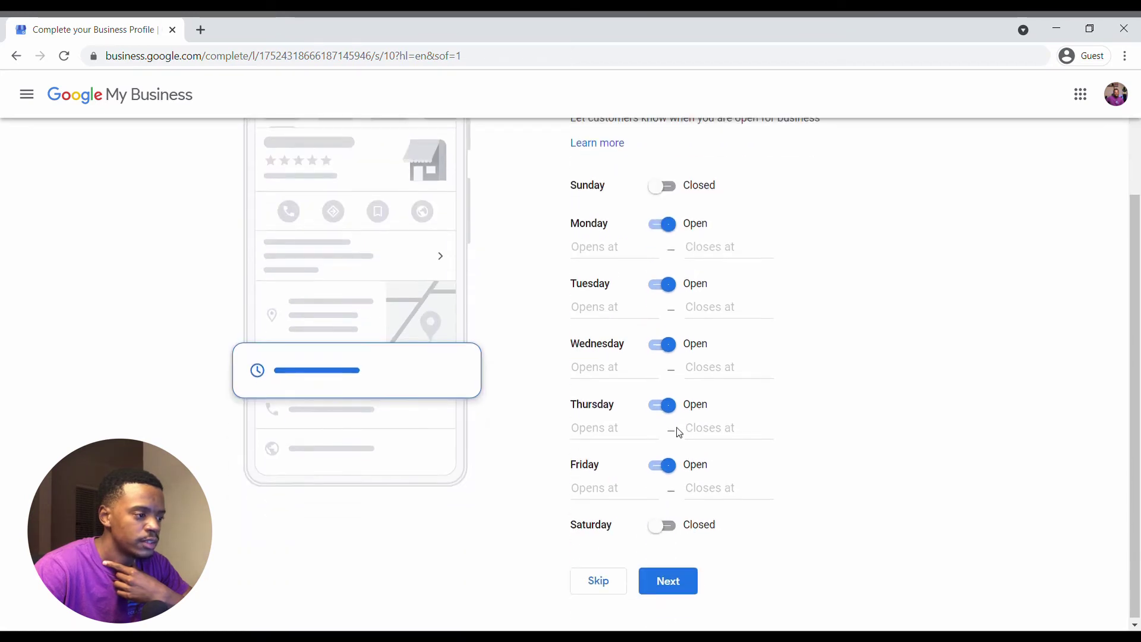
pyautogui.click(611, 250)
pyautogui.moveTo(674, 284); pyautogui.dragTo(675, 339)
pyautogui.click(612, 333)
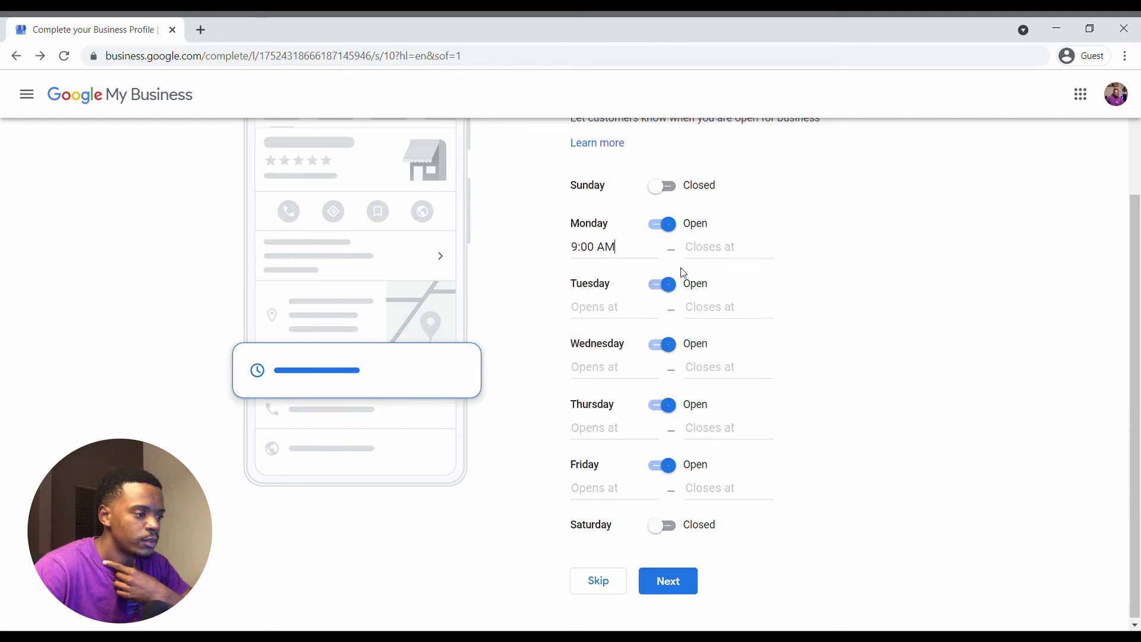
pyautogui.click(719, 247)
pyautogui.moveTo(788, 285); pyautogui.dragTo(787, 374)
pyautogui.click(737, 343)
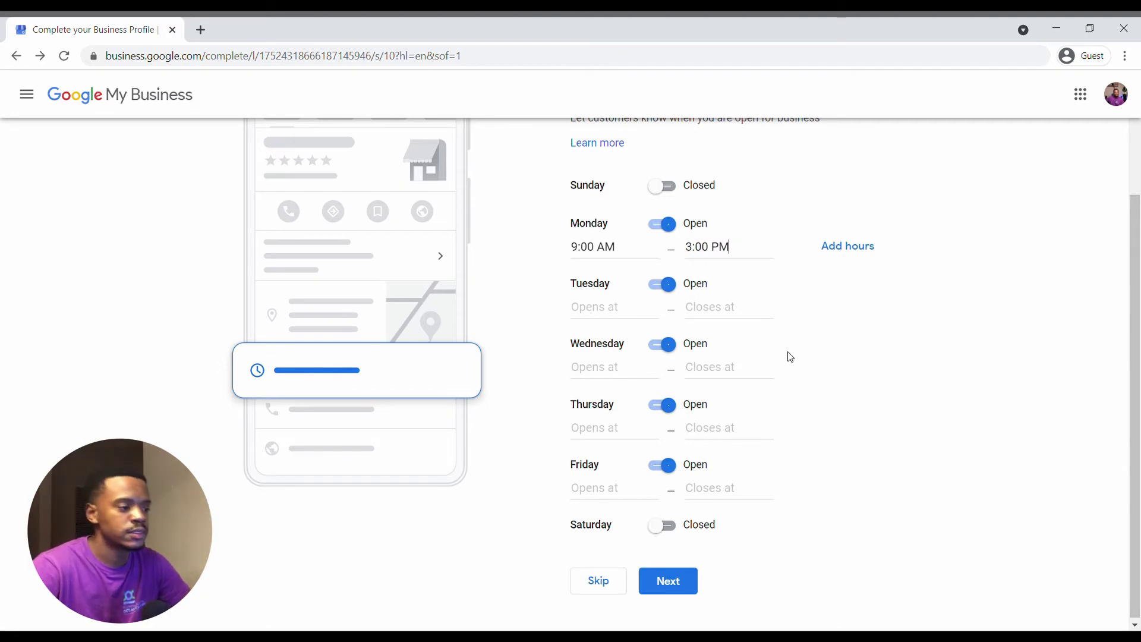
pyautogui.click(843, 250)
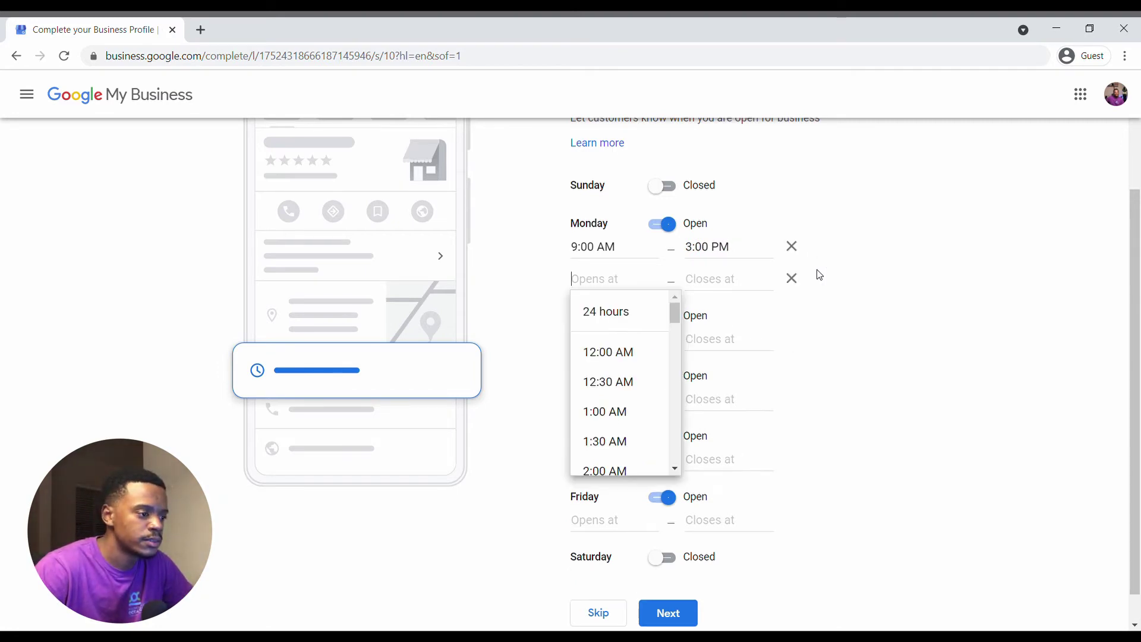
# Set 9:00 AM opening times for Monday's second slot and Tuesday to Friday.
pyautogui.write('09')
pyautogui.click(617, 356)
pyautogui.click(597, 340)
pyautogui.write('09')
pyautogui.click(597, 412)
pyautogui.click(600, 400)
pyautogui.write('09')
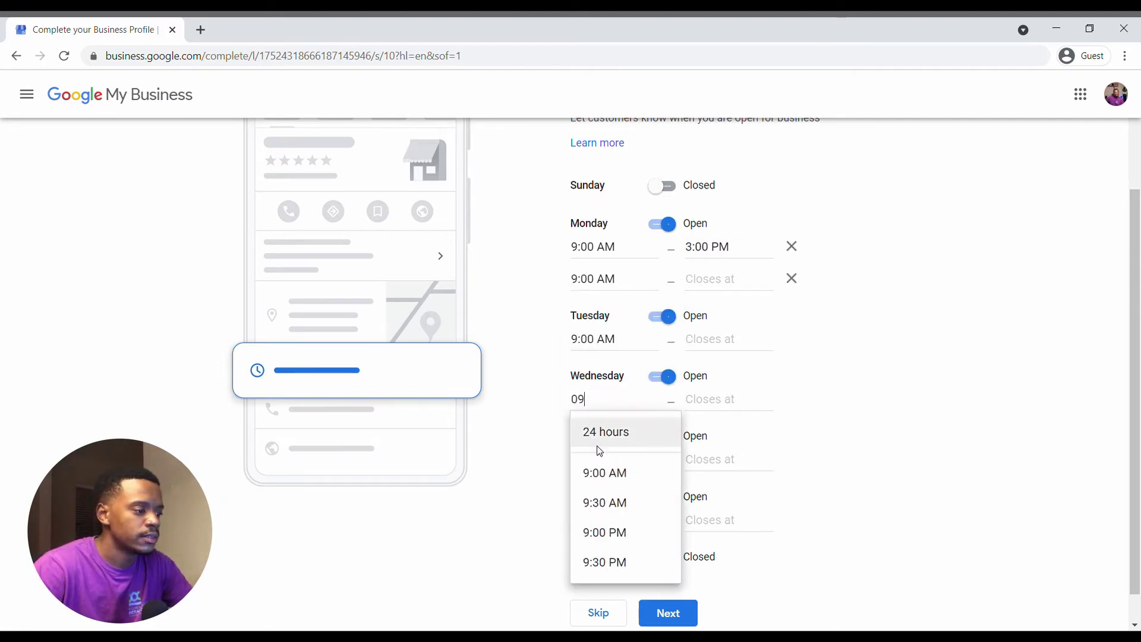
pyautogui.click(602, 474)
pyautogui.click(603, 536)
pyautogui.click(601, 521)
pyautogui.write('09')
pyautogui.click(611, 592)
# Set 3:00 PM closing times for Monday's second slot and Tuesday.
pyautogui.click(716, 282)
pyautogui.write('03')
pyautogui.click(721, 355)
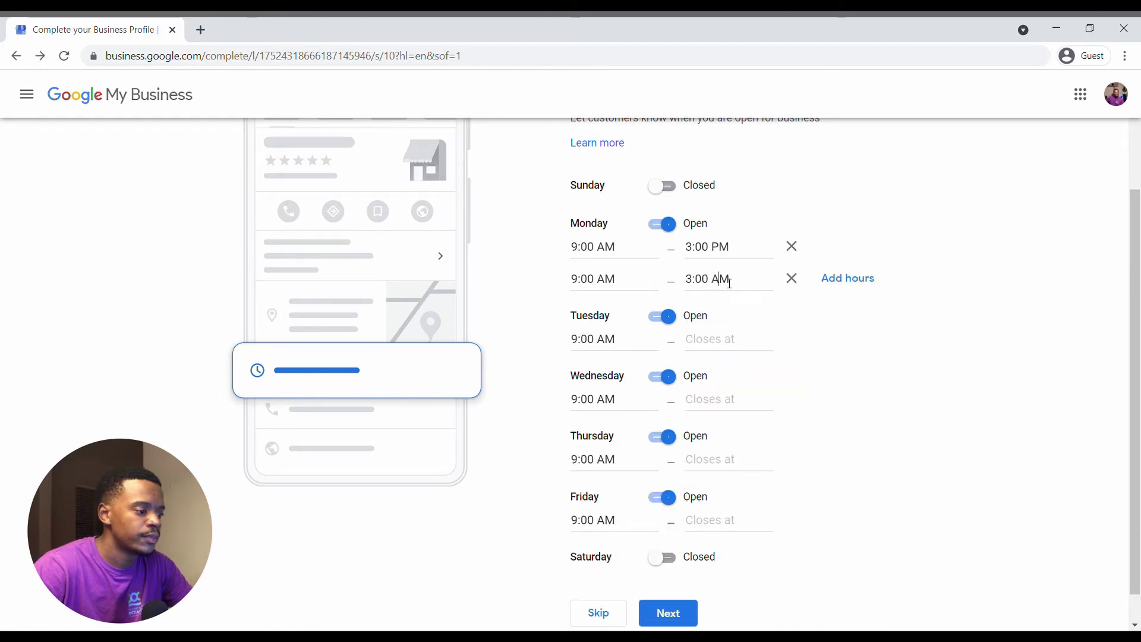
pyautogui.click(720, 280)
pyautogui.hotkey('ctrl', 'a')
pyautogui.write('3')
pyautogui.click(720, 411)
pyautogui.click(716, 340)
pyautogui.write('3')
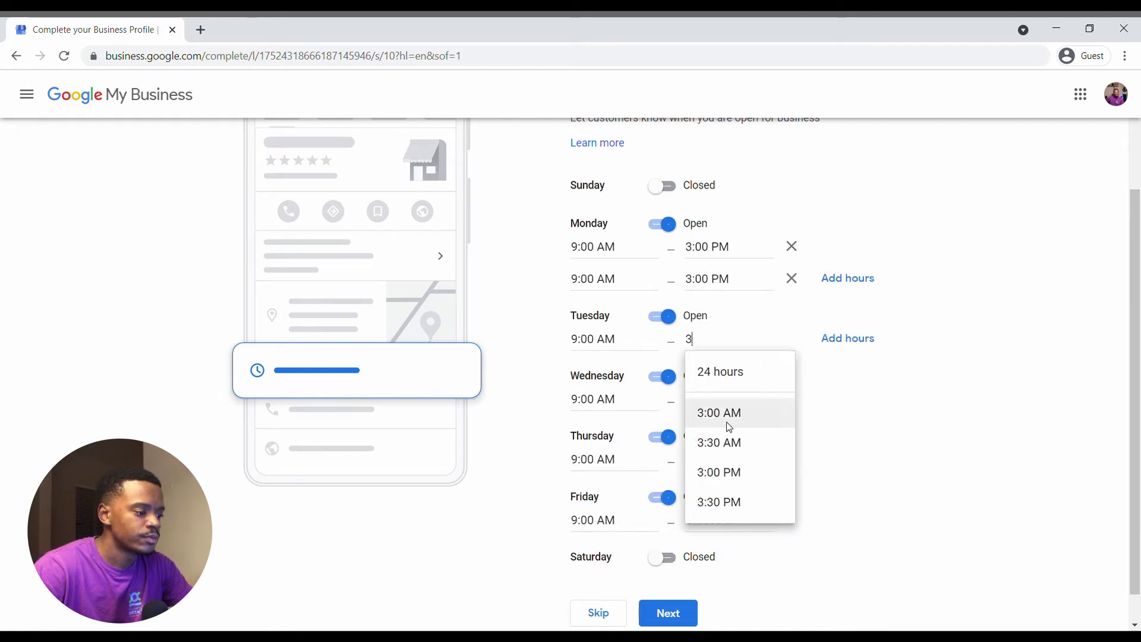
pyautogui.click(719, 472)
# Set Wednesday to Friday closing times to 3:00 PM and save the hours.
pyautogui.click(716, 400)
pyautogui.write('3')
pyautogui.click(720, 532)
pyautogui.click(716, 460)
pyautogui.write('3')
pyautogui.click(719, 591)
pyautogui.click(716, 486)
pyautogui.write('3')
pyautogui.click(719, 616)
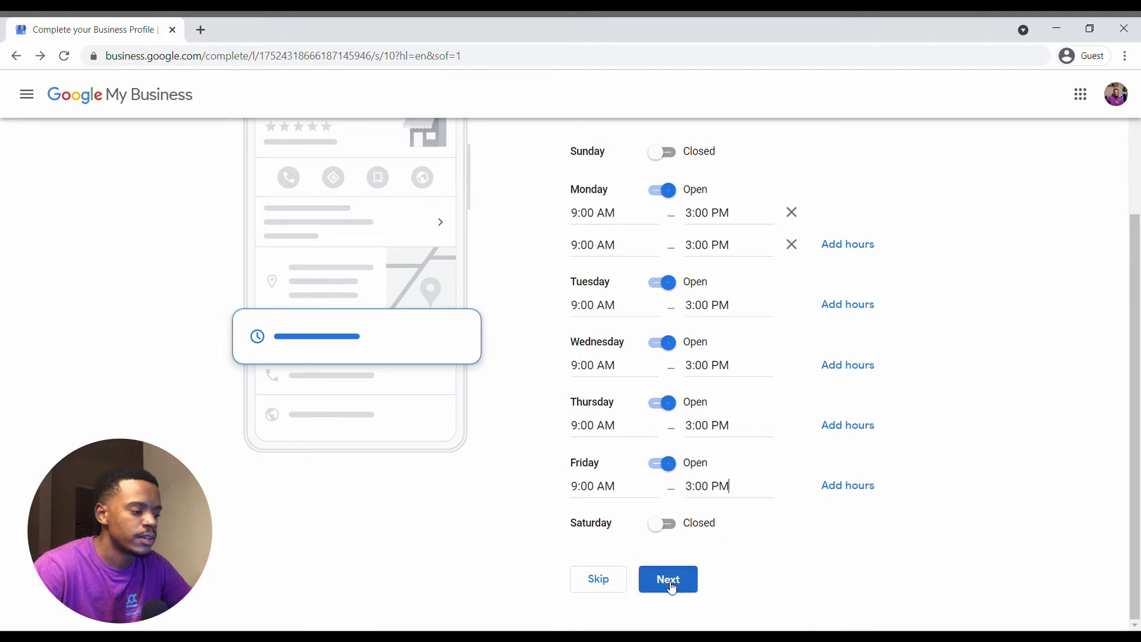
pyautogui.click(668, 580)
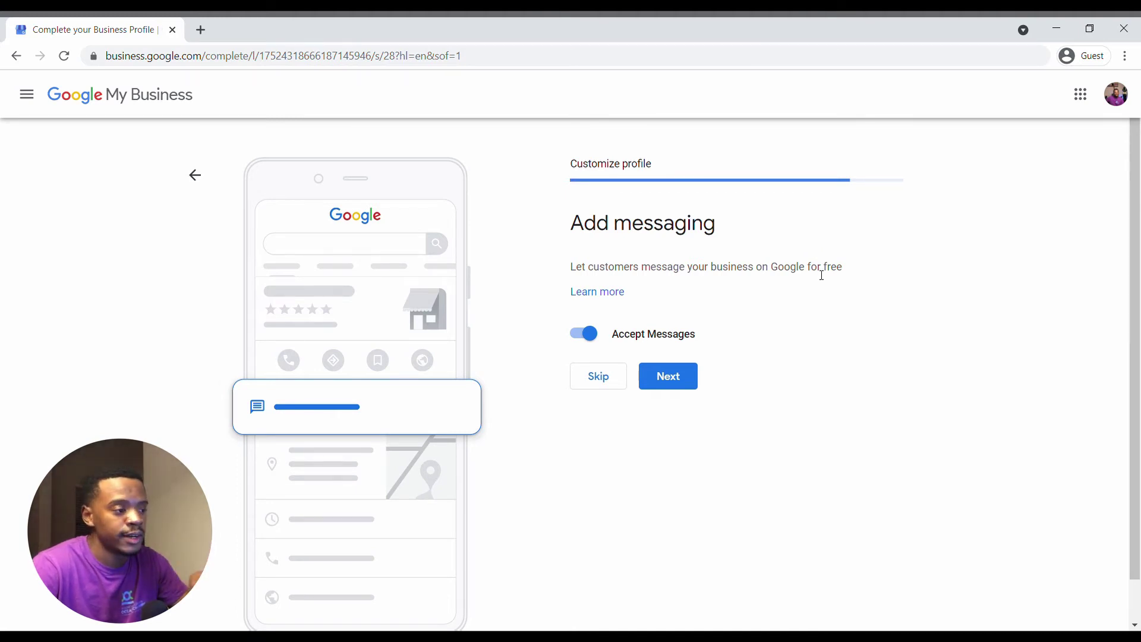
# Keep customer messaging turned on and continue to the description step.
pyautogui.click(680, 373)
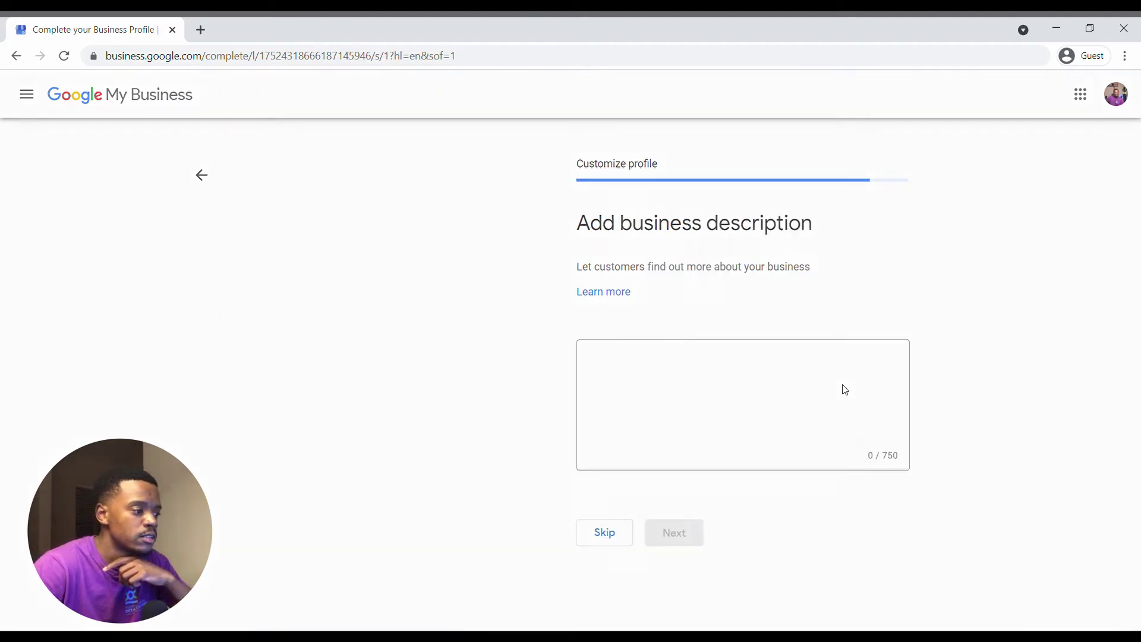
pyautogui.scroll(-1, 848, 389)
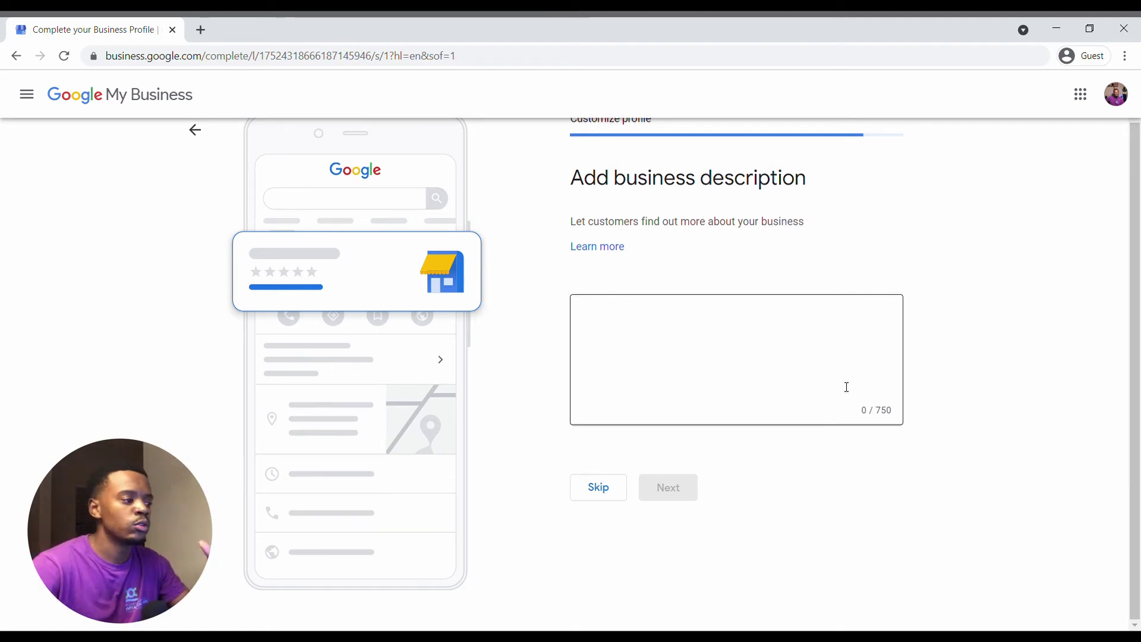
pyautogui.scroll(1, 721, 357)
# Enter a description about a 10-year marketing agency offering brand development, fixing 'markerting', and submit.
pyautogui.click(693, 375)
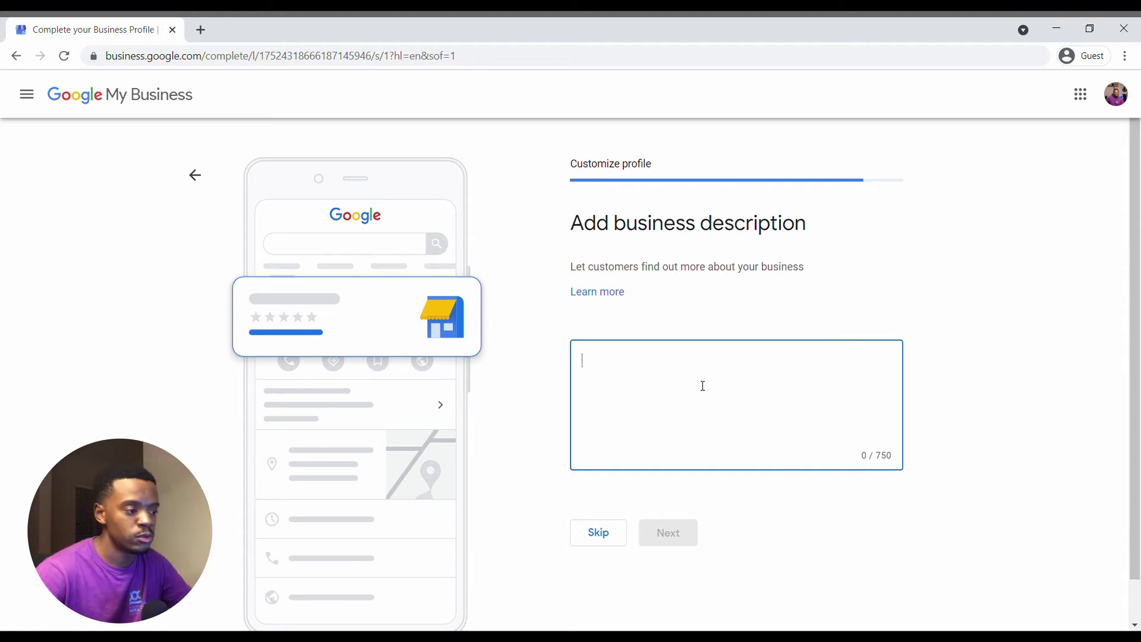
pyautogui.write('Mrbu')
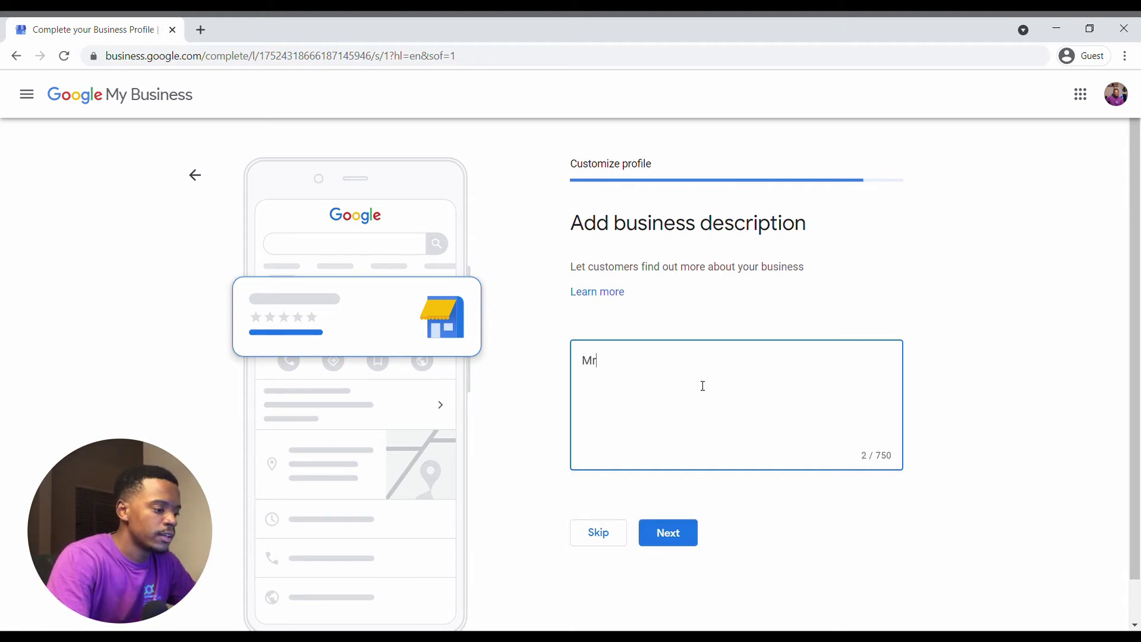
pyautogui.press('BackSpace')
pyautogui.press('BackSpace')
pyautogui.write('rkert')
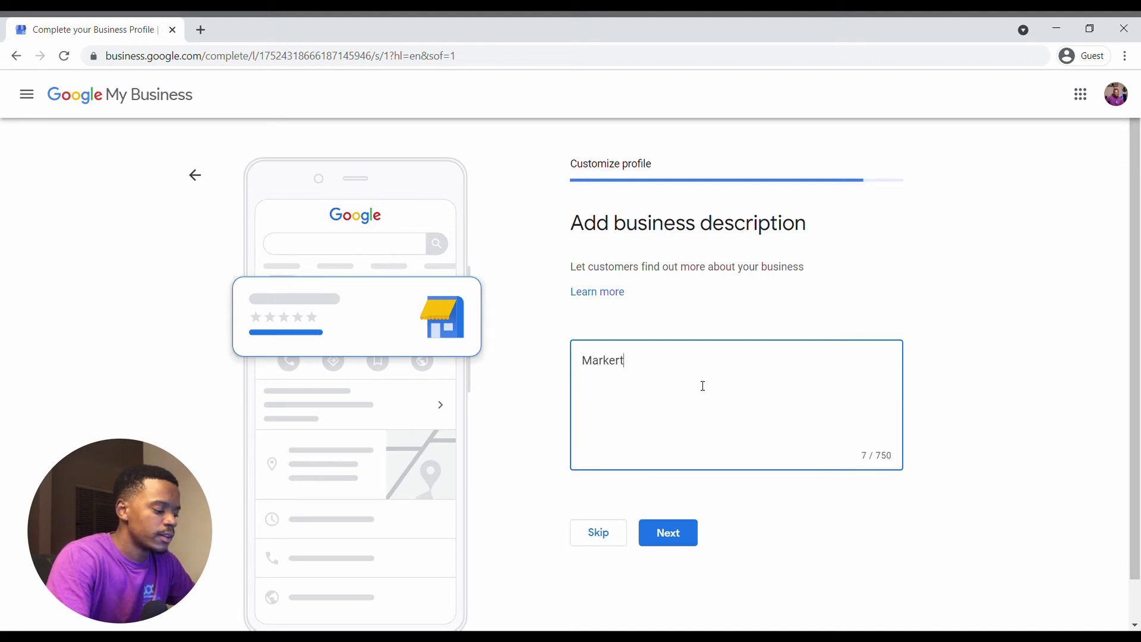
pyautogui.write('ing Agency of ')
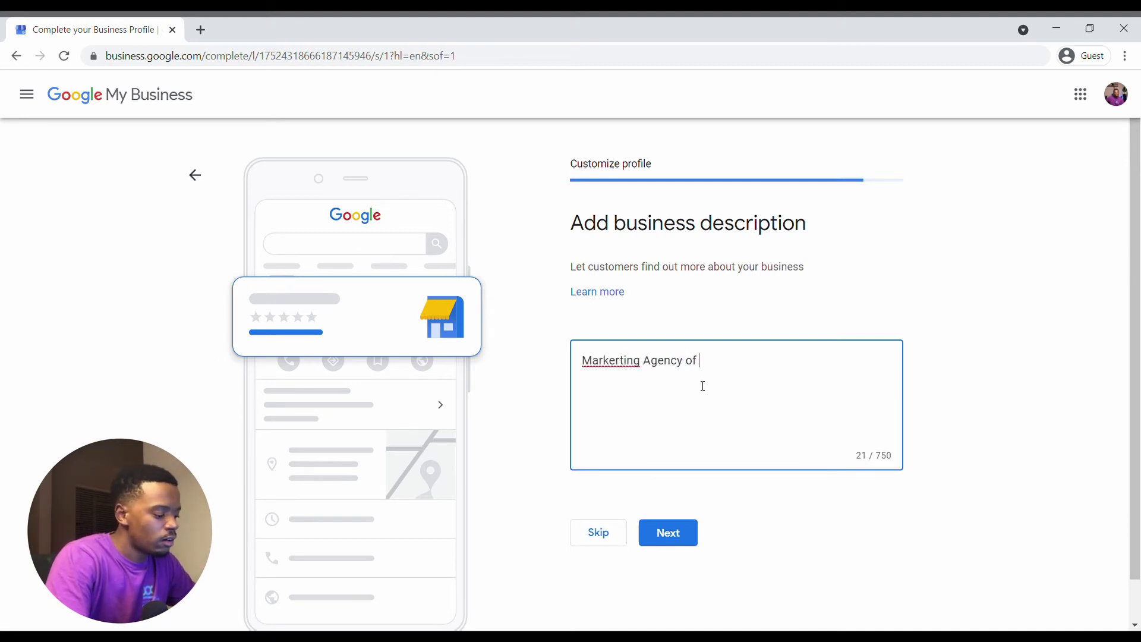
pyautogui.write('10 years')
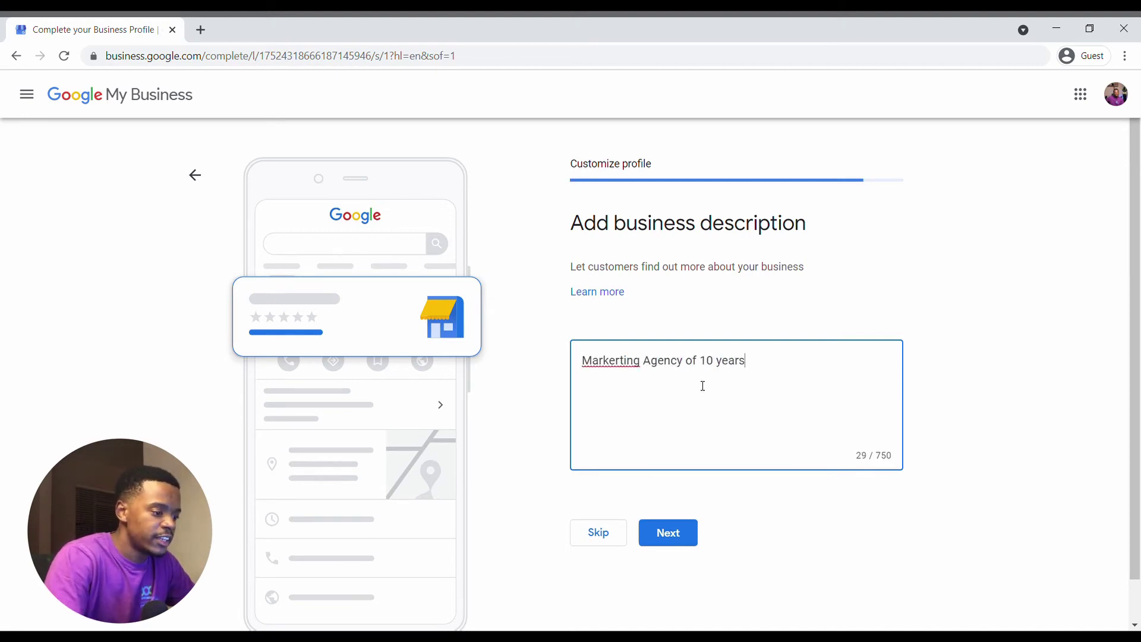
pyautogui.write('. Bes')
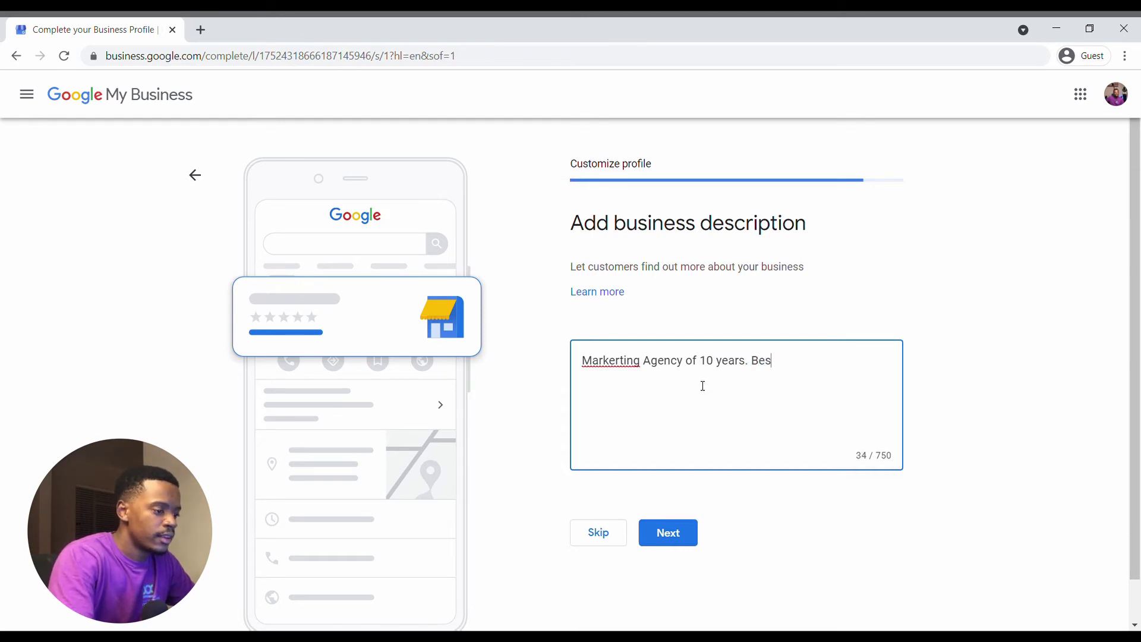
pyautogui.write('t Pract')
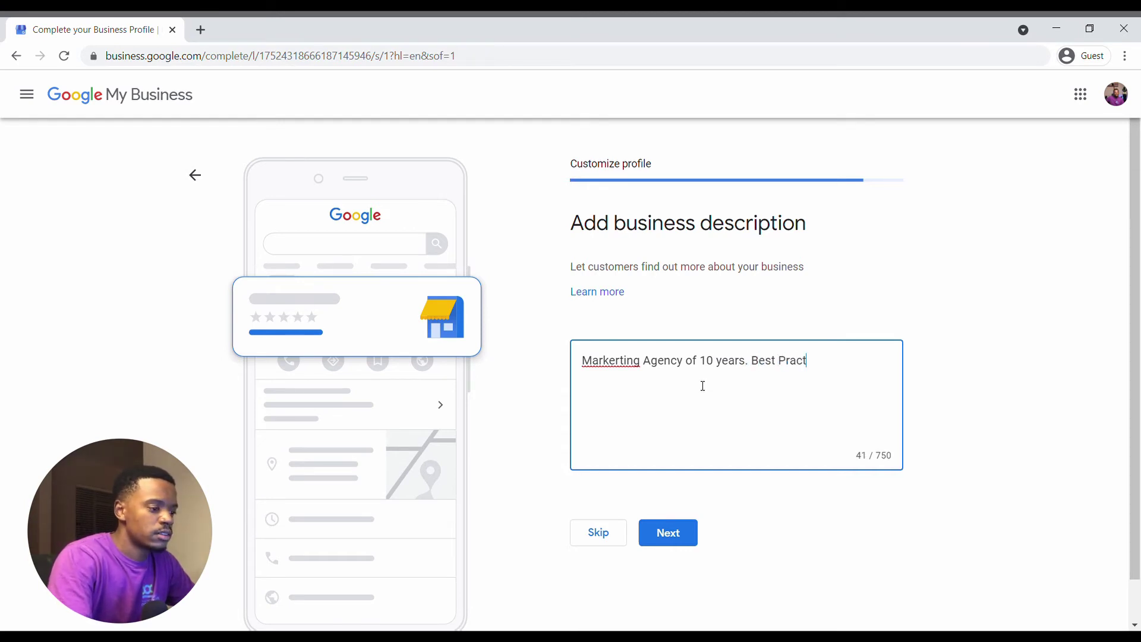
pyautogui.write('ices. We o')
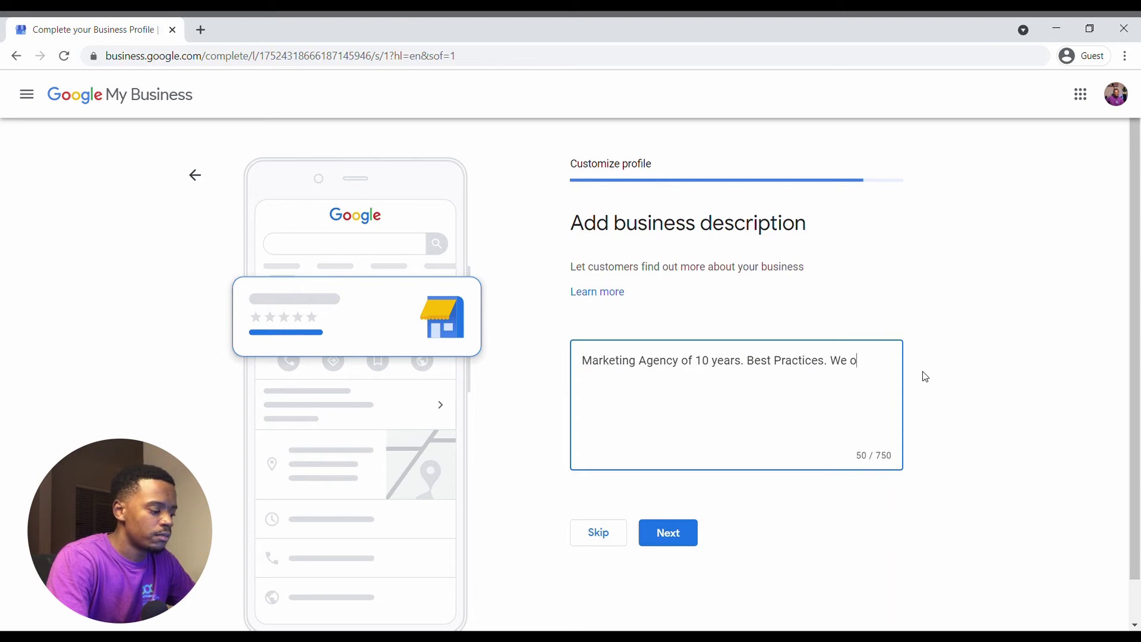
pyautogui.write('ffer all kinds o f')
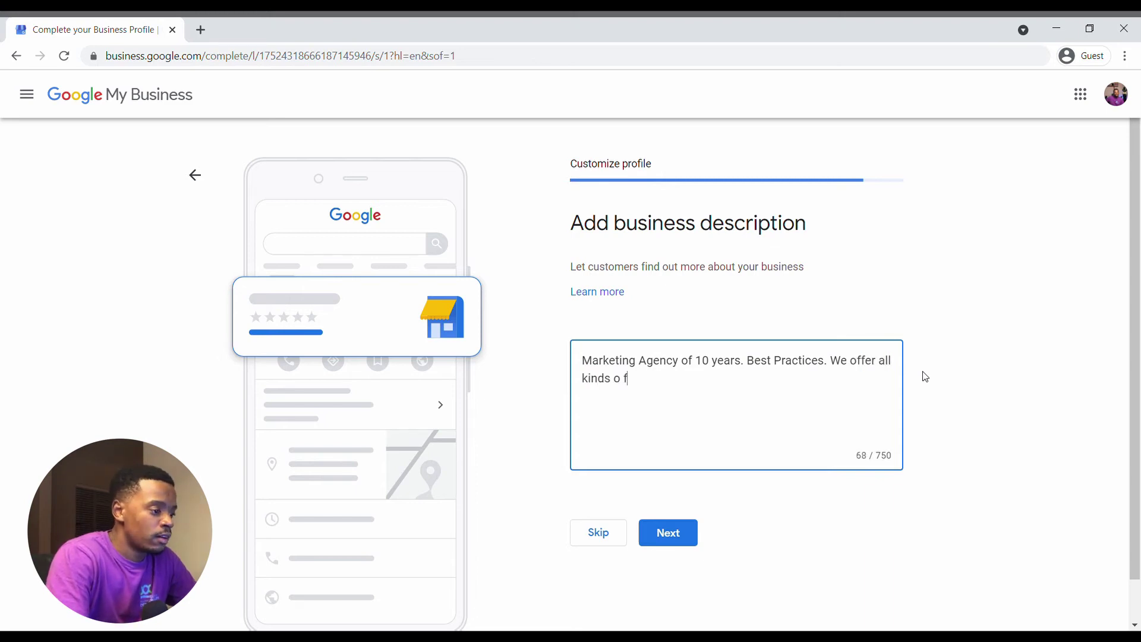
pyautogui.press('BackSpace')
pyautogui.press('BackSpace')
pyautogui.write('f markert')
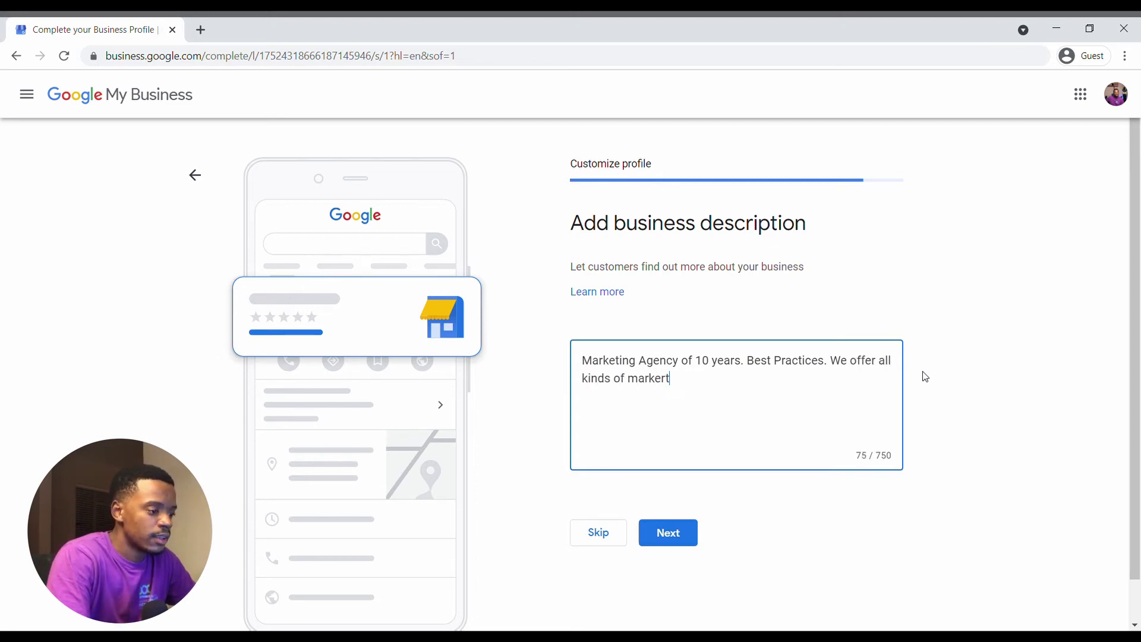
pyautogui.write('ing. we')
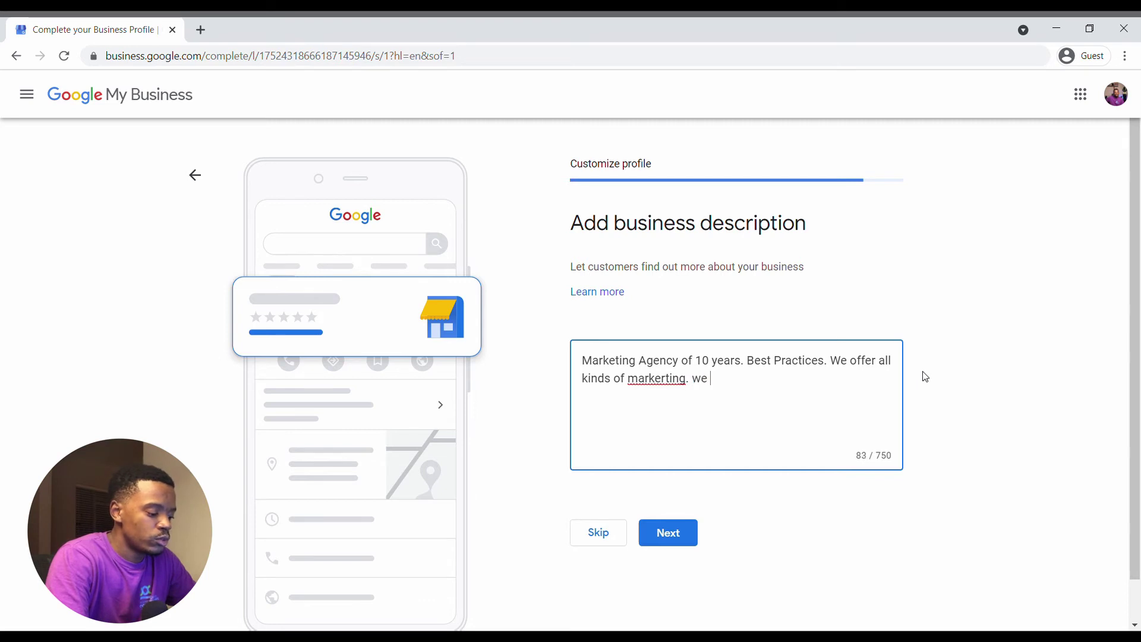
pyautogui.write(' do brand developments.')
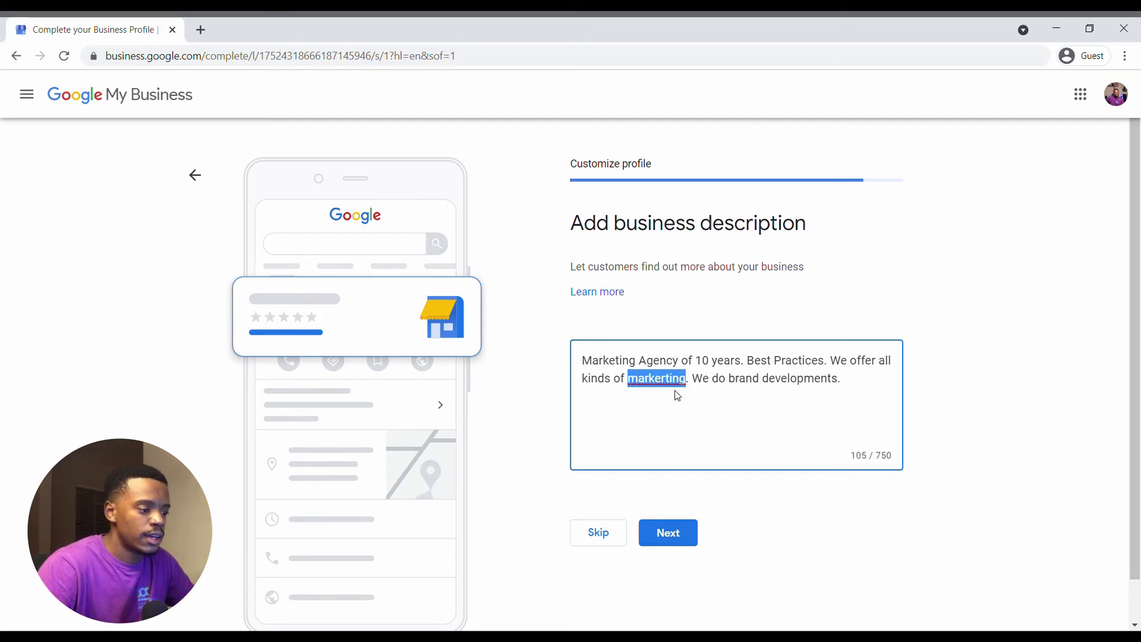
pyautogui.click(678, 395)
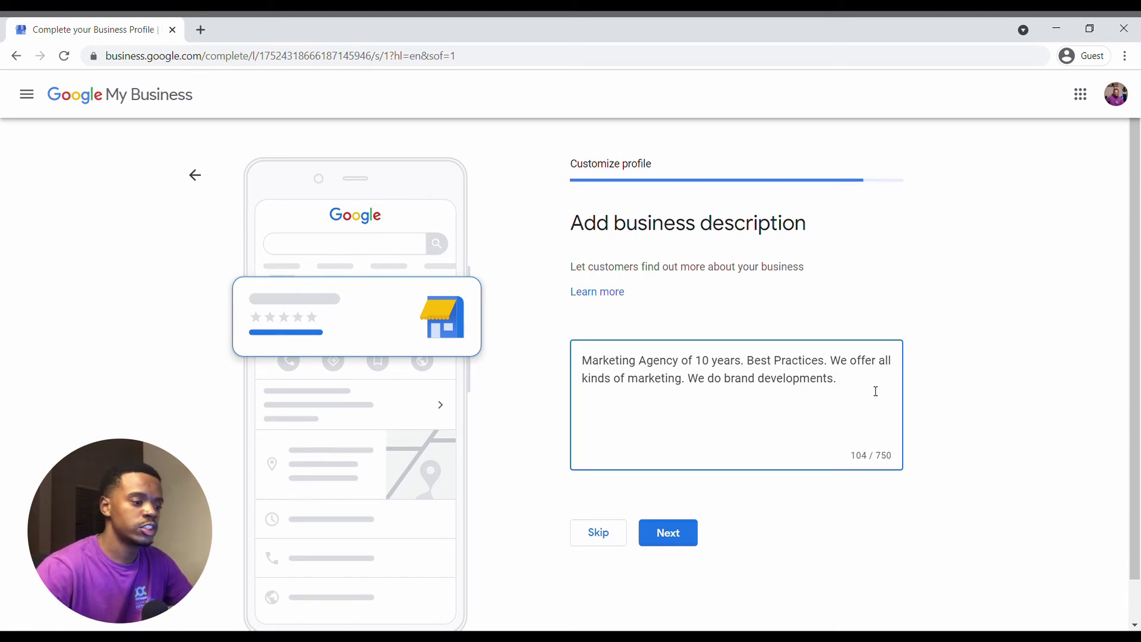
pyautogui.click(688, 542)
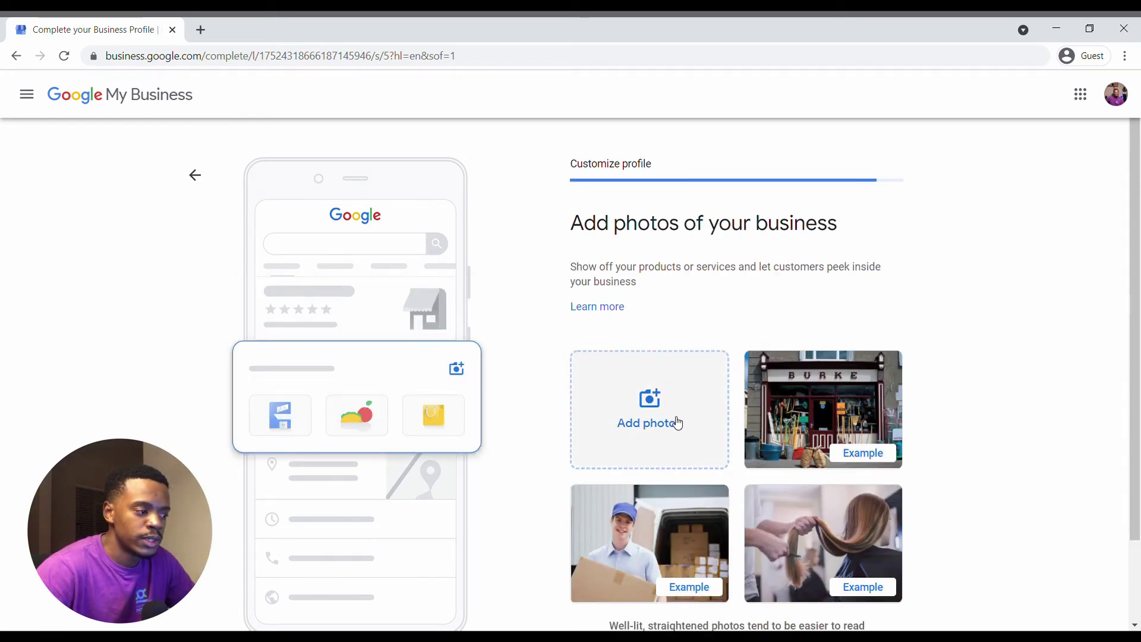
# Upload two photos advertising complete websites from the computer and continue.
pyautogui.scroll(-1, 677, 421)
pyautogui.scroll(1, 677, 422)
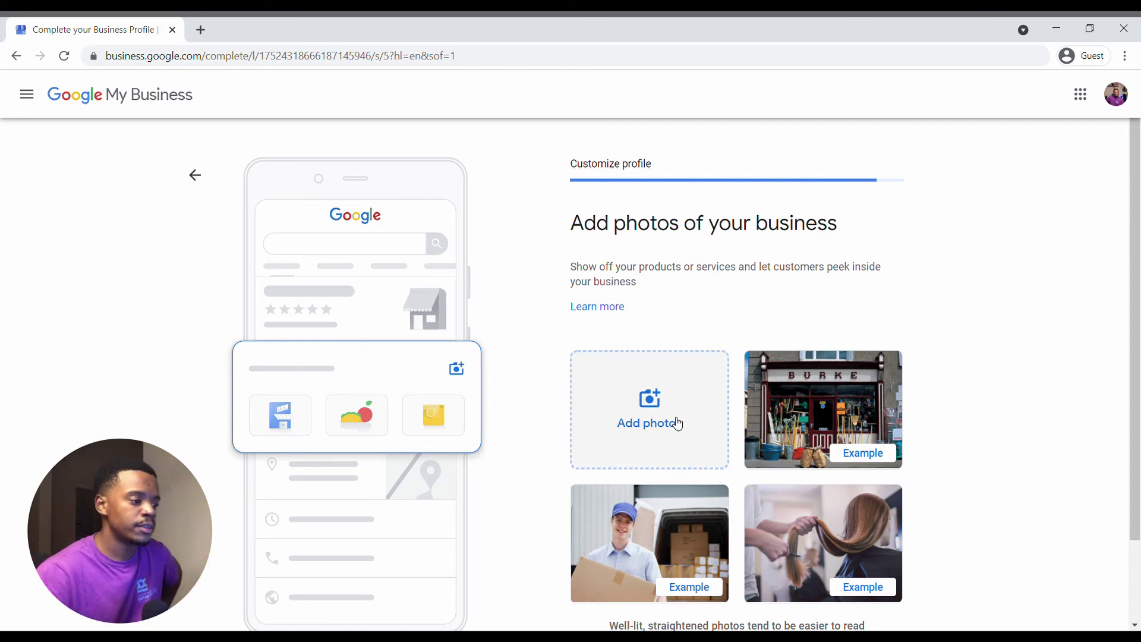
pyautogui.click(678, 424)
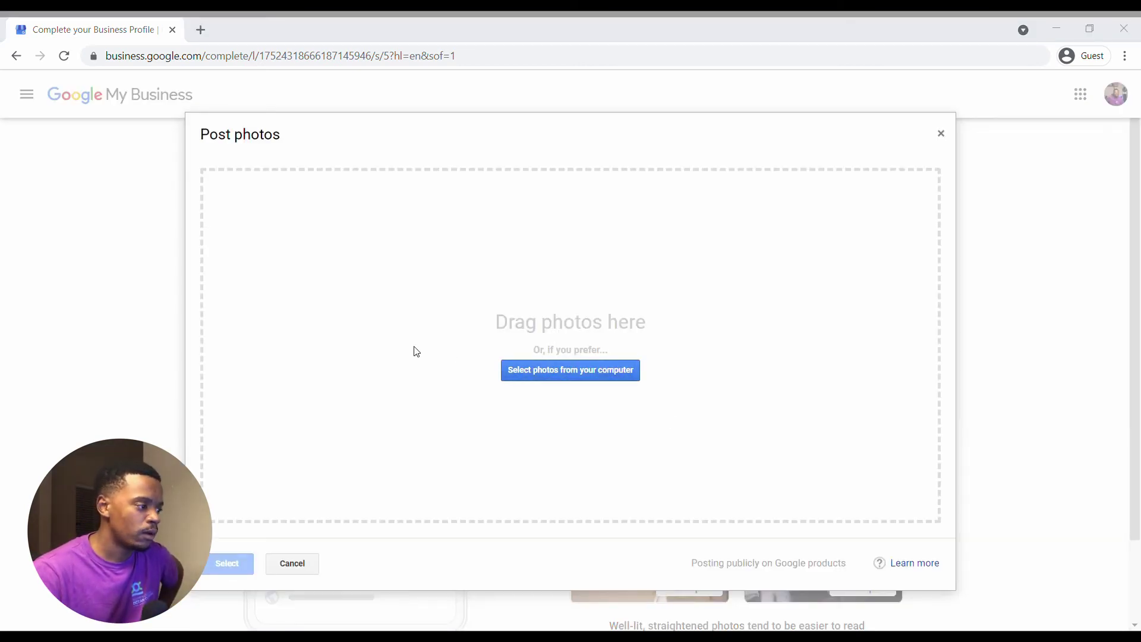
pyautogui.click(765, 389)
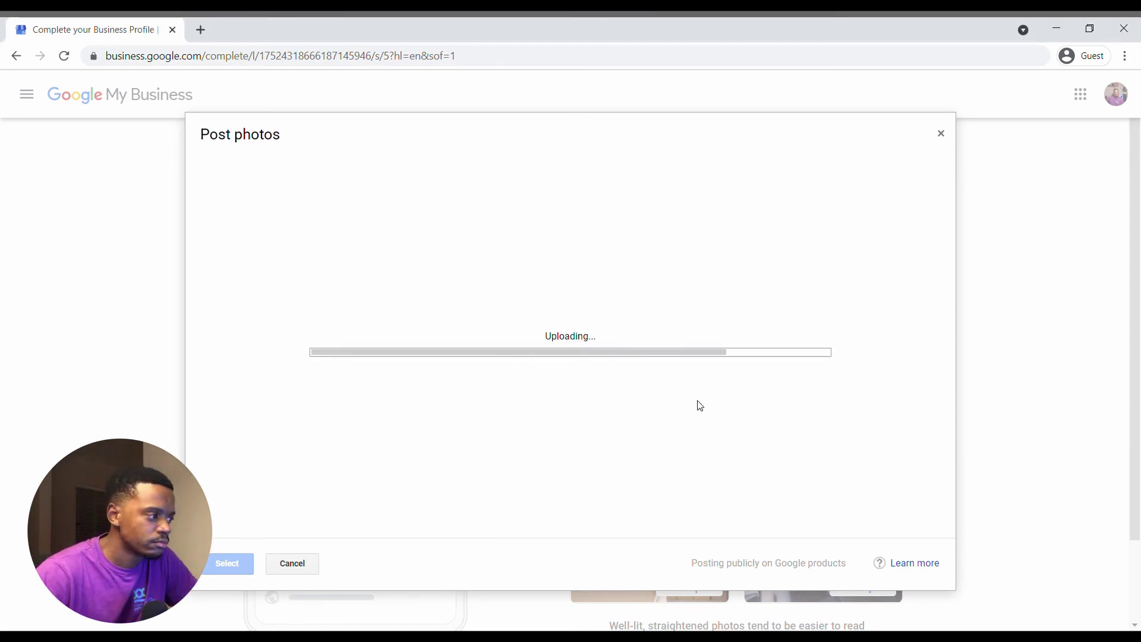
pyautogui.scroll(-2, 698, 402)
pyautogui.scroll(1, 721, 387)
pyautogui.scroll(-1, 548, 197)
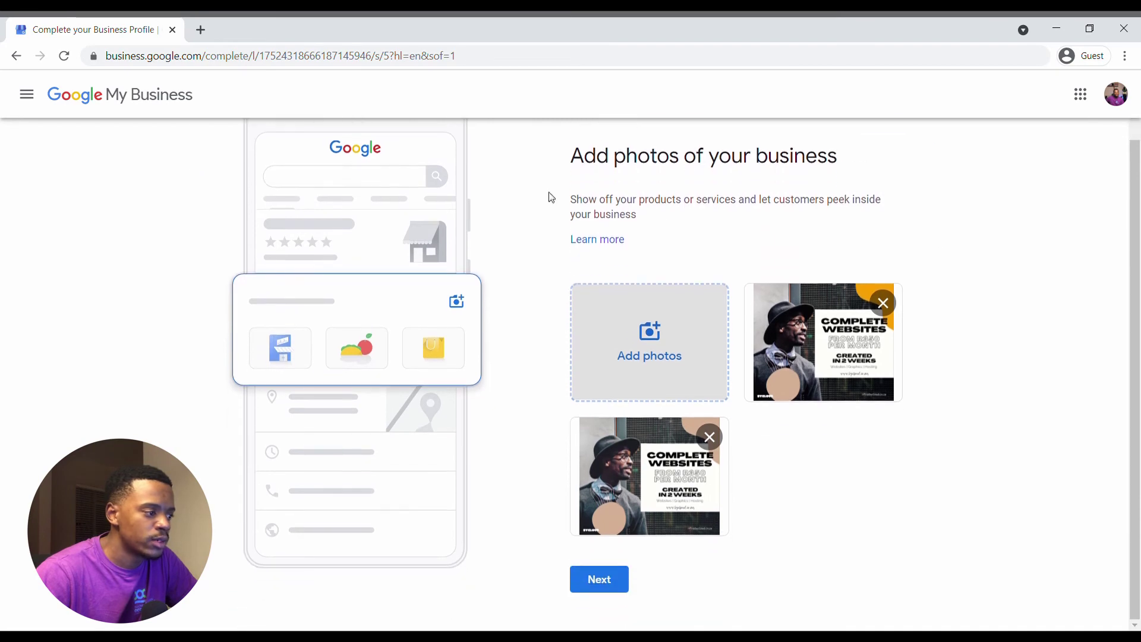
pyautogui.click(600, 582)
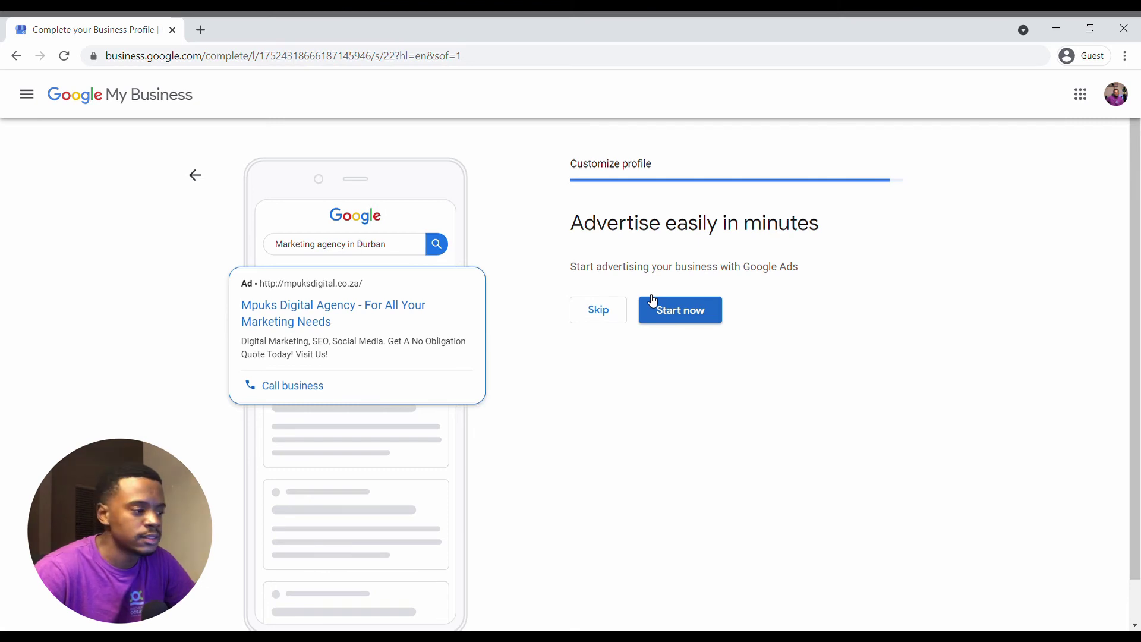
# Skip the Google Ads offer and continue past the 'almost ready' page to the dashboard.
pyautogui.click(611, 320)
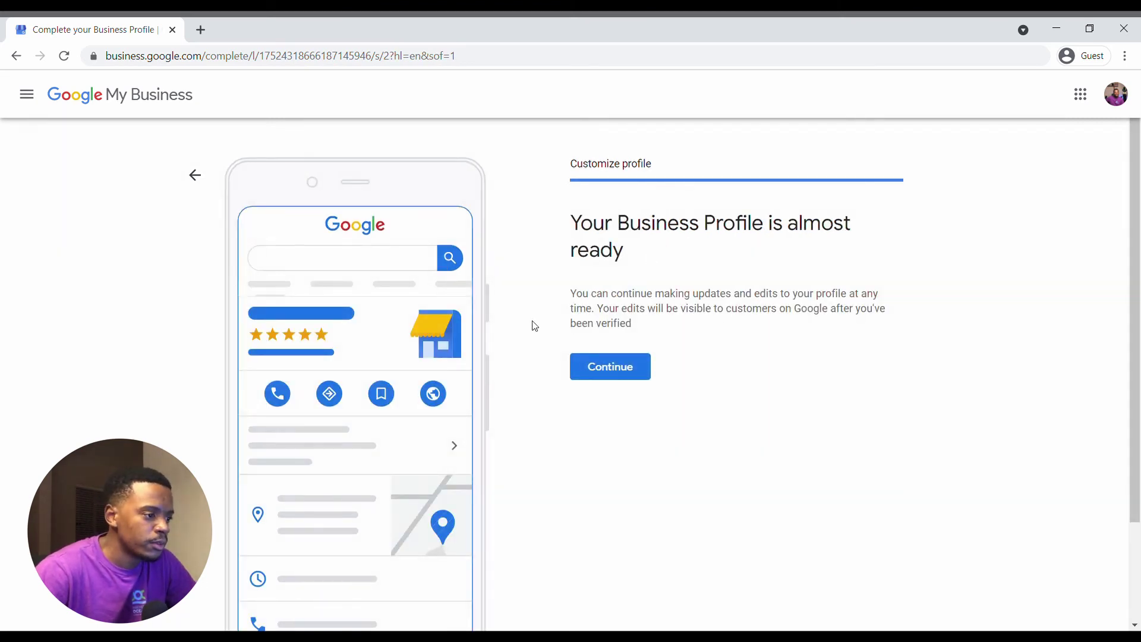
pyautogui.click(615, 370)
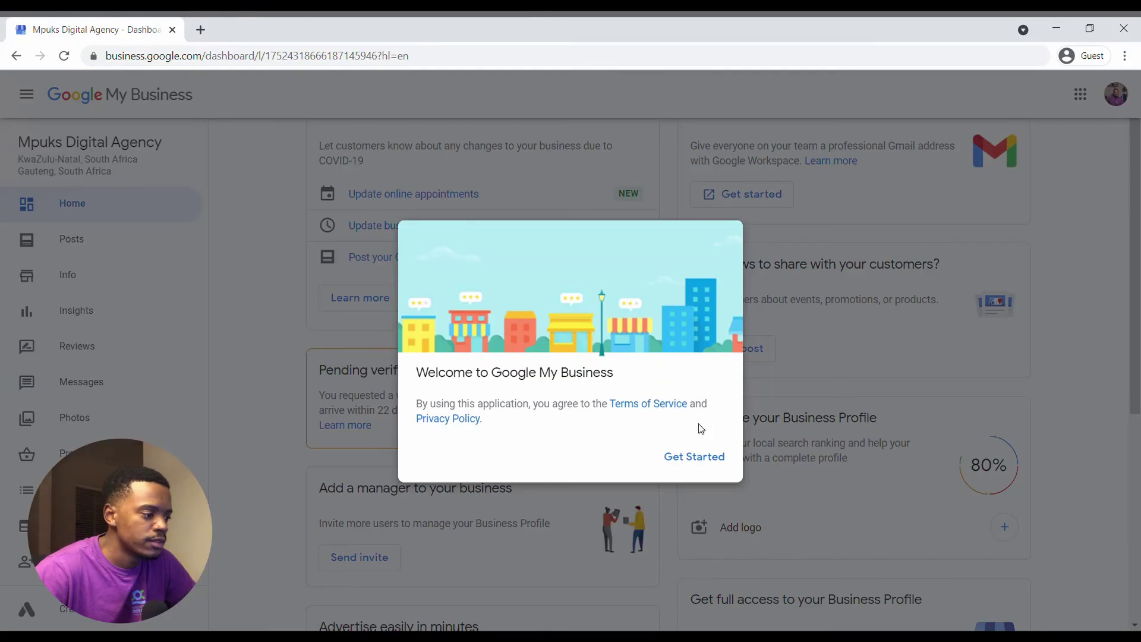
# Dismiss the welcome dialog, browse the dashboard, and open Posts, closing the offer-post popup.
pyautogui.click(691, 462)
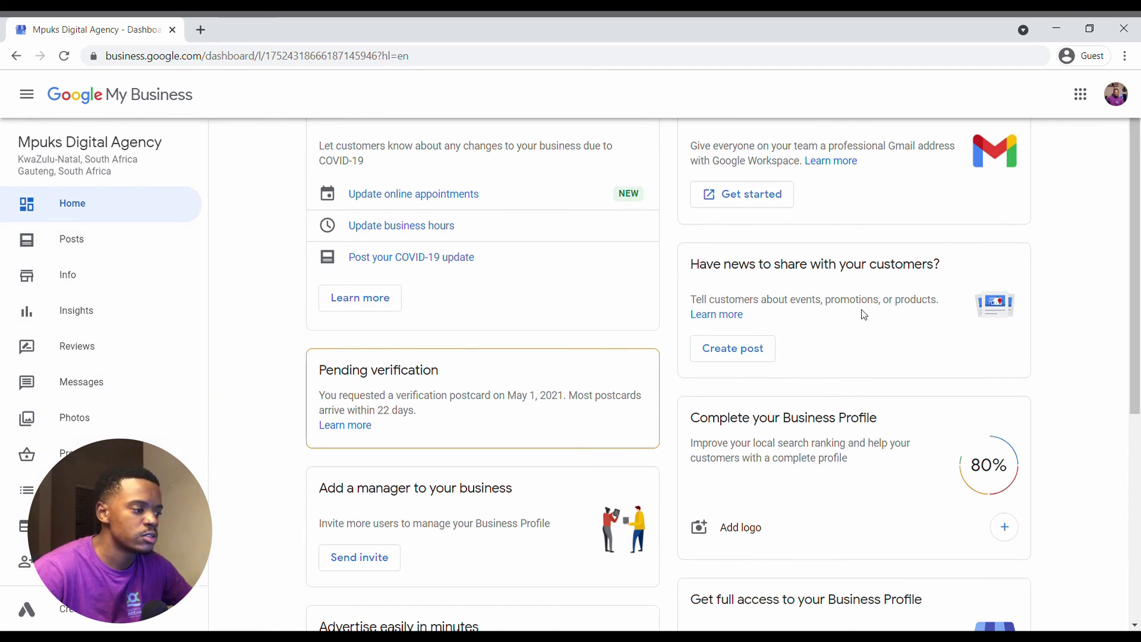
pyautogui.scroll(-2, 798, 280)
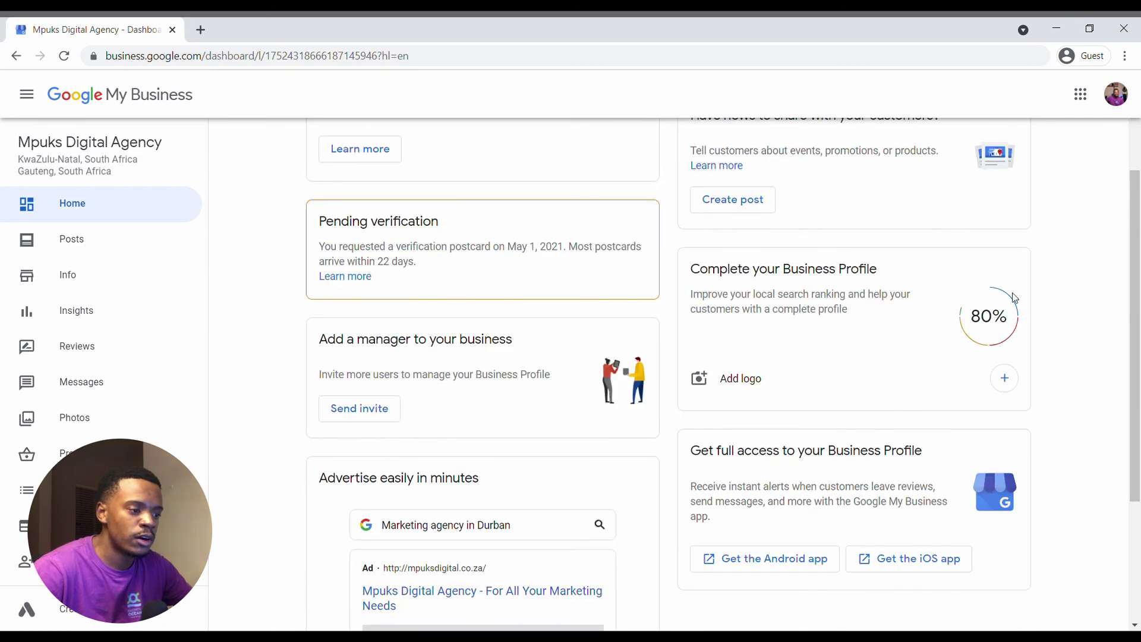
pyautogui.scroll(-4, 552, 369)
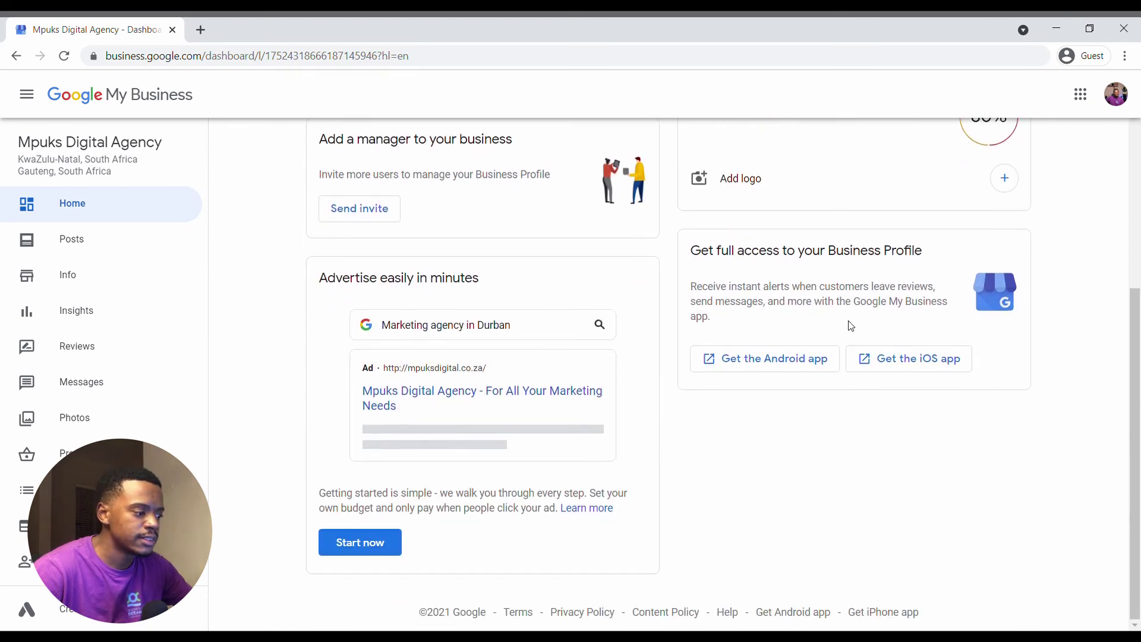
pyautogui.scroll(6, 850, 323)
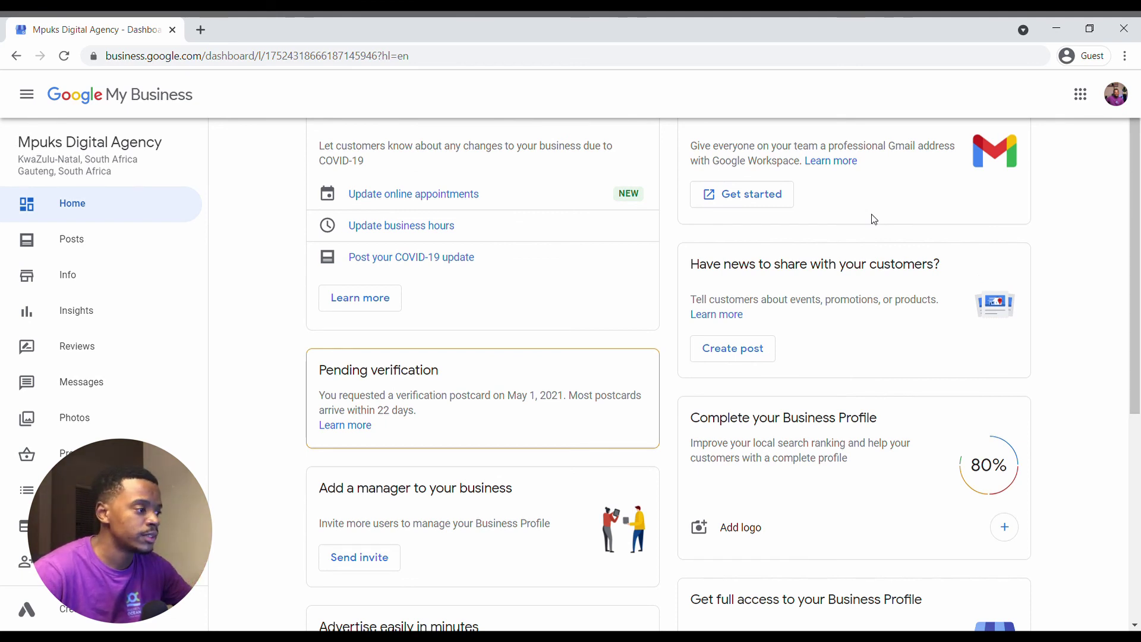
pyautogui.click(104, 249)
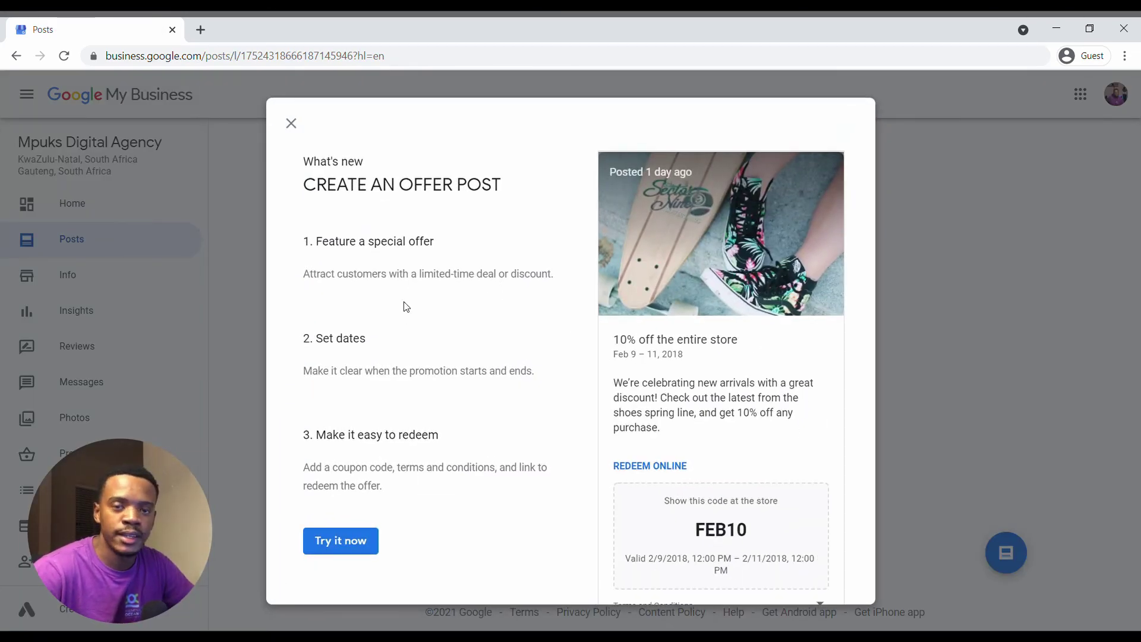
pyautogui.press('Escape')
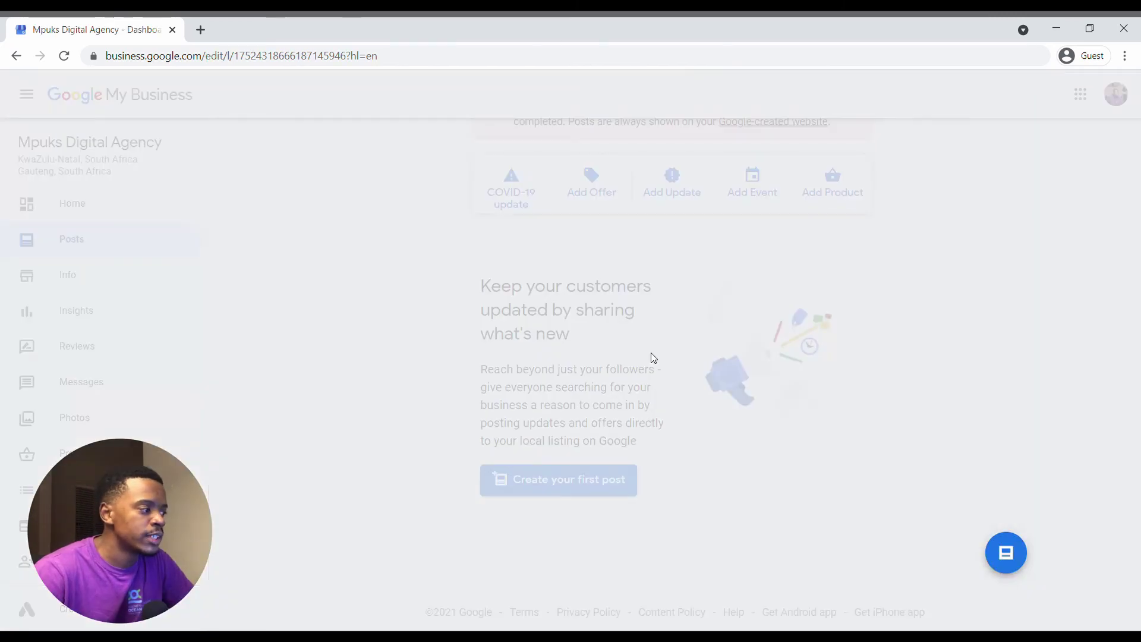
# Open the Info page and review the Gauteng and KwaZulu-Natal service areas and weekday hours.
pyautogui.click(59, 262)
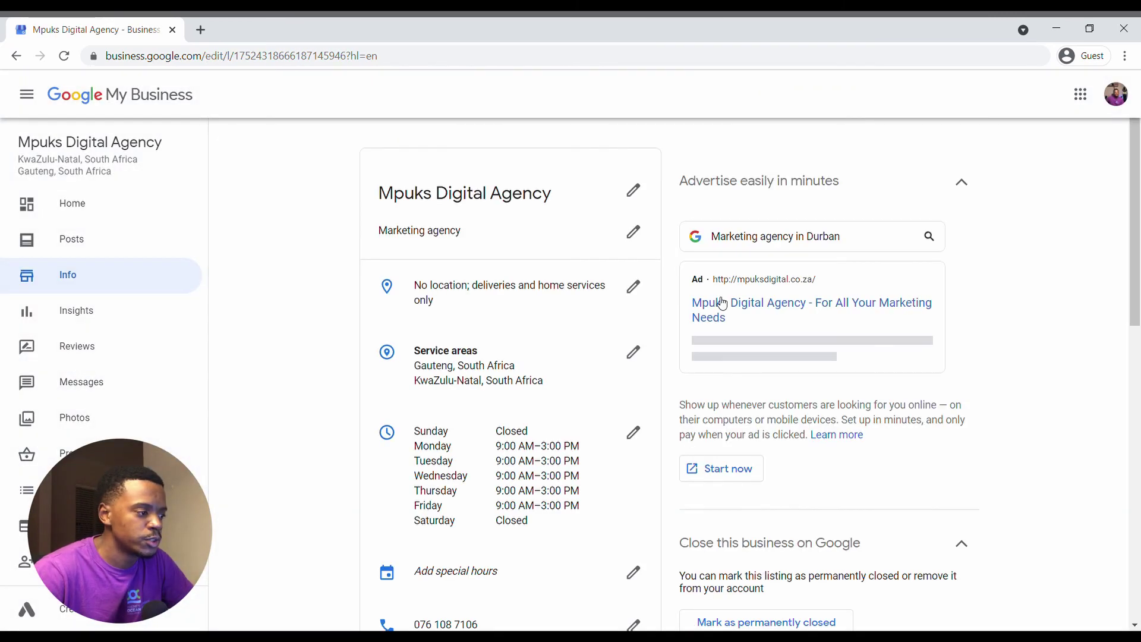
pyautogui.scroll(-2, 473, 370)
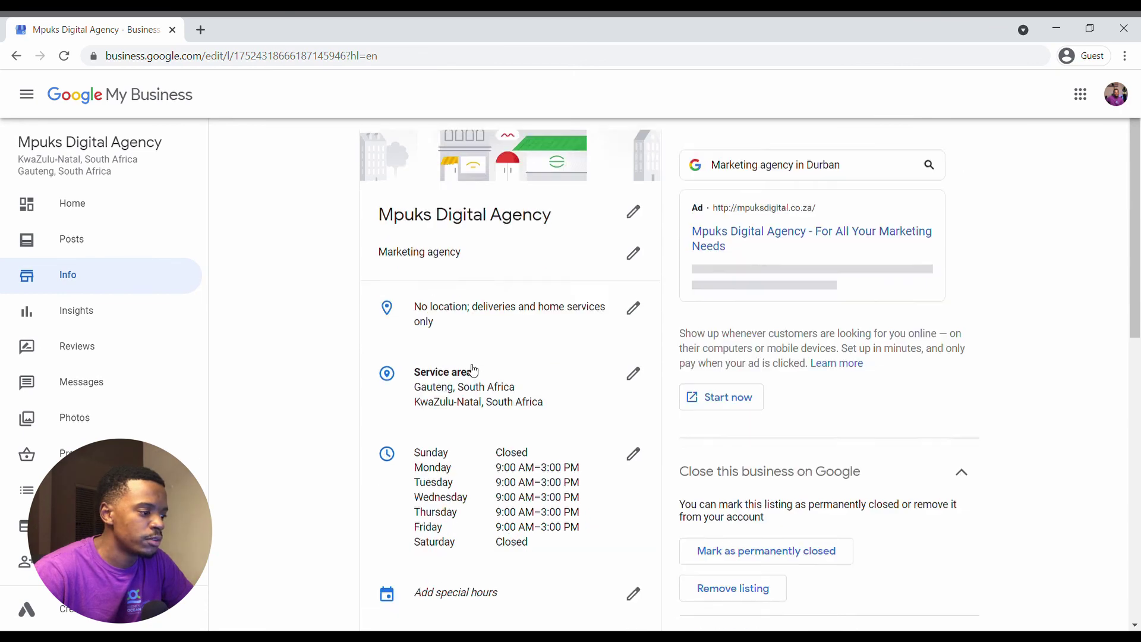
pyautogui.scroll(1, 517, 386)
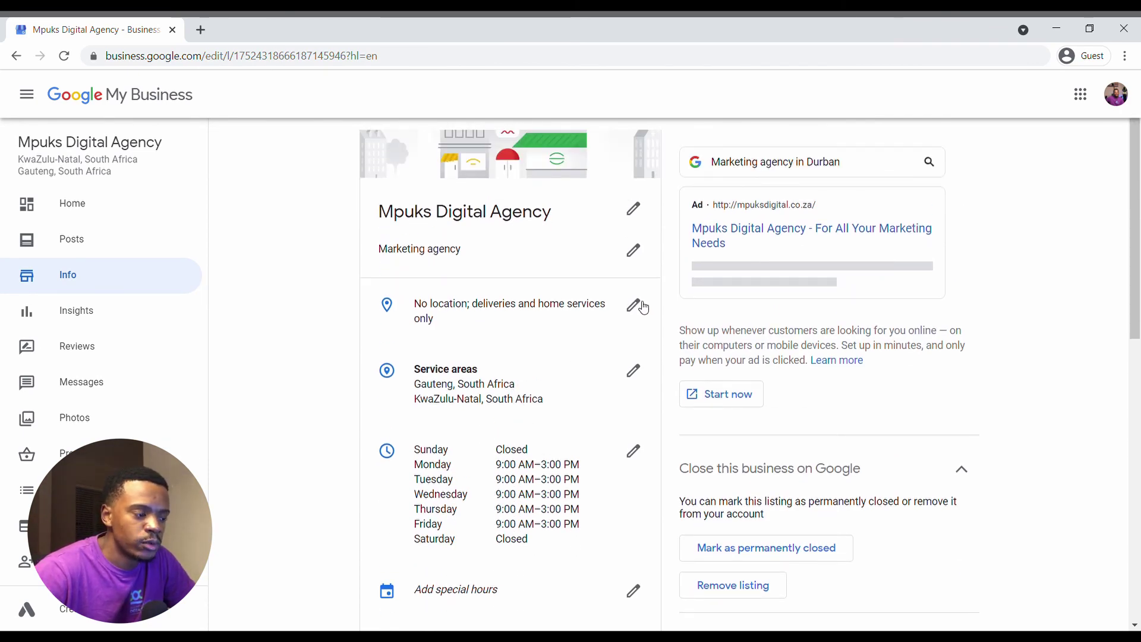
pyautogui.scroll(-9, 635, 357)
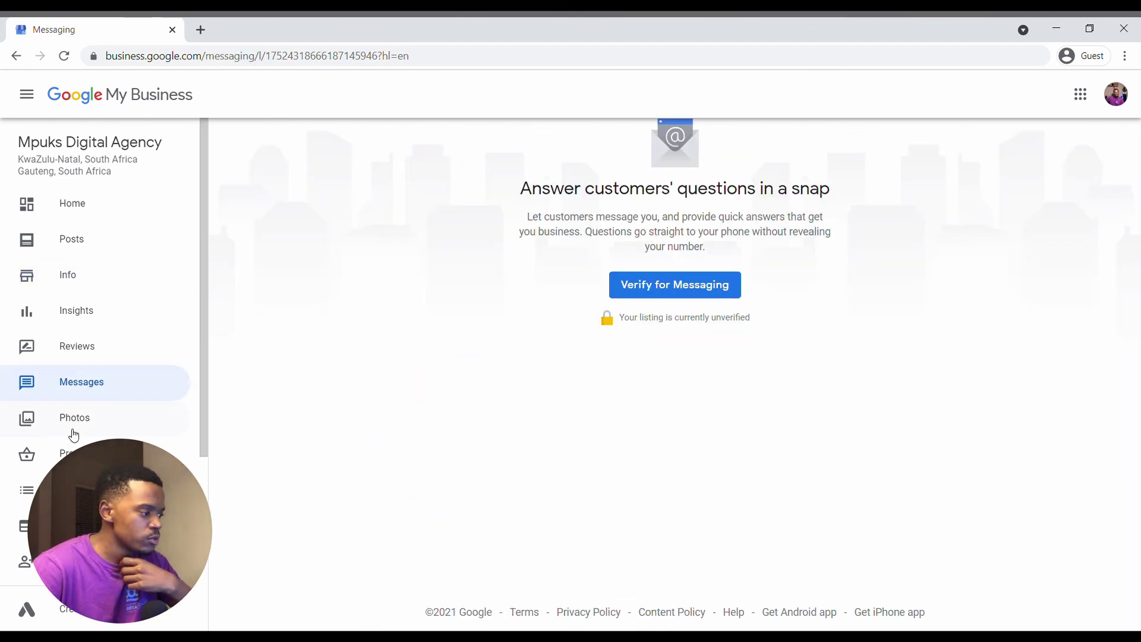
# Visit the Messages page, then start adding a photo and cancel the upload.
pyautogui.click(73, 429)
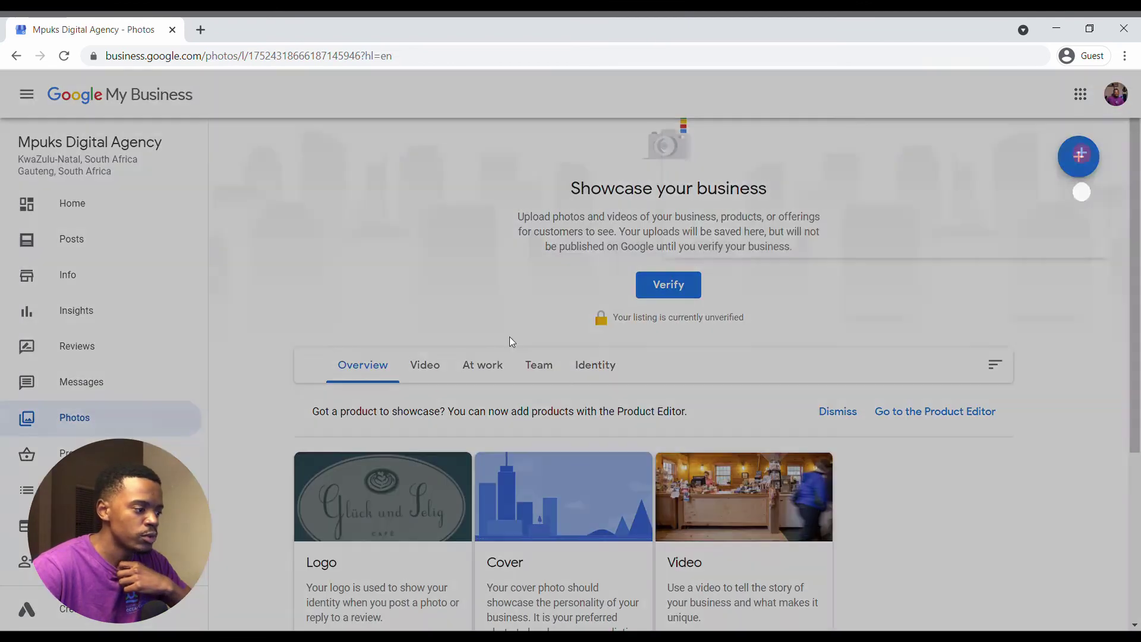
pyautogui.click(1079, 160)
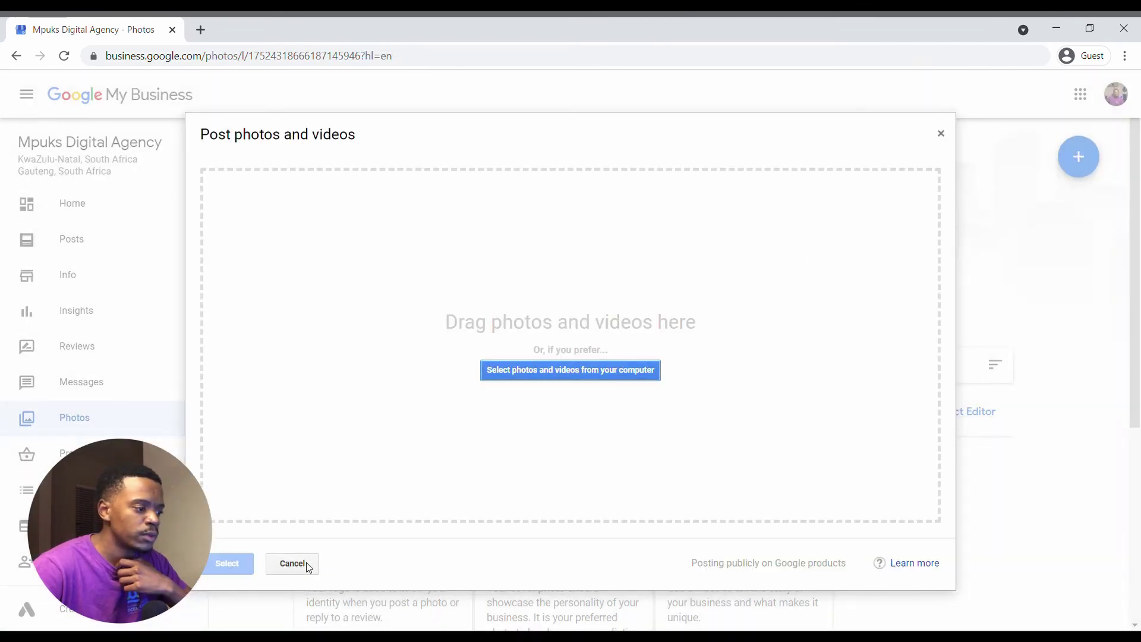
pyautogui.click(305, 564)
pyautogui.scroll(-5, 616, 512)
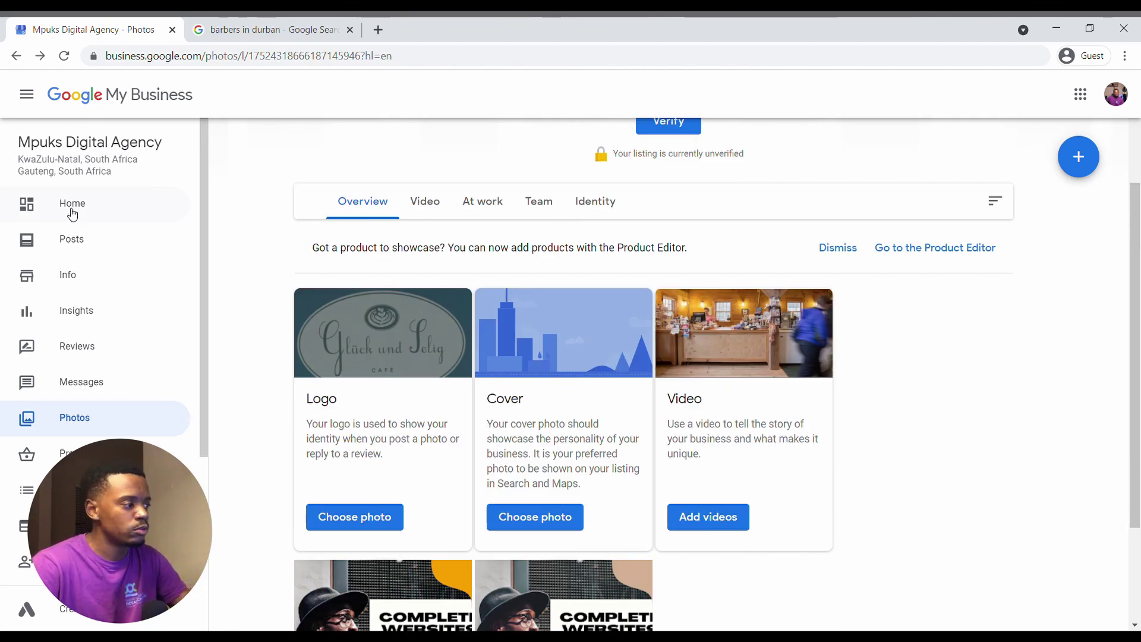
# Return to Home and bring up Get verified for the 5-digit postcard code.
pyautogui.click(72, 205)
pyautogui.scroll(-2, 168, 425)
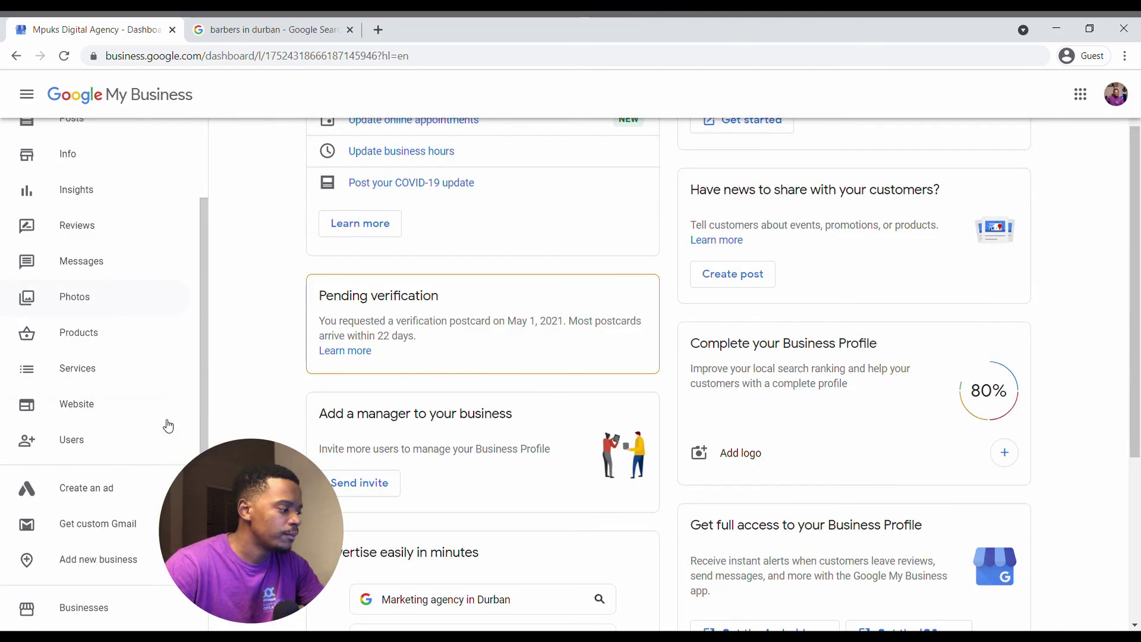
pyautogui.scroll(-2, 168, 425)
pyautogui.click(131, 510)
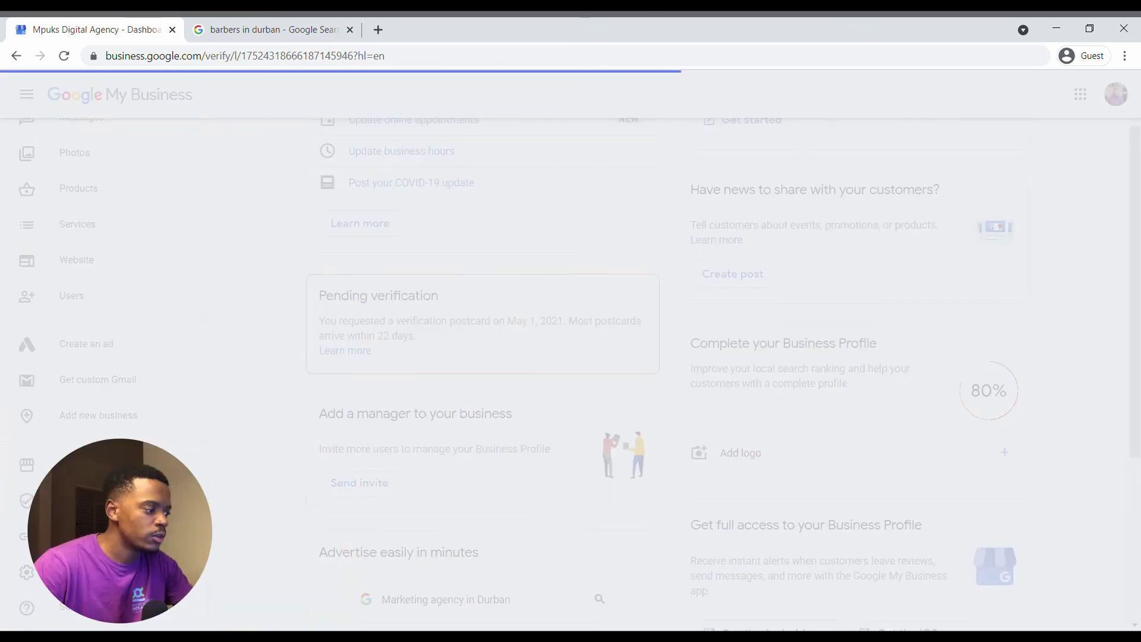